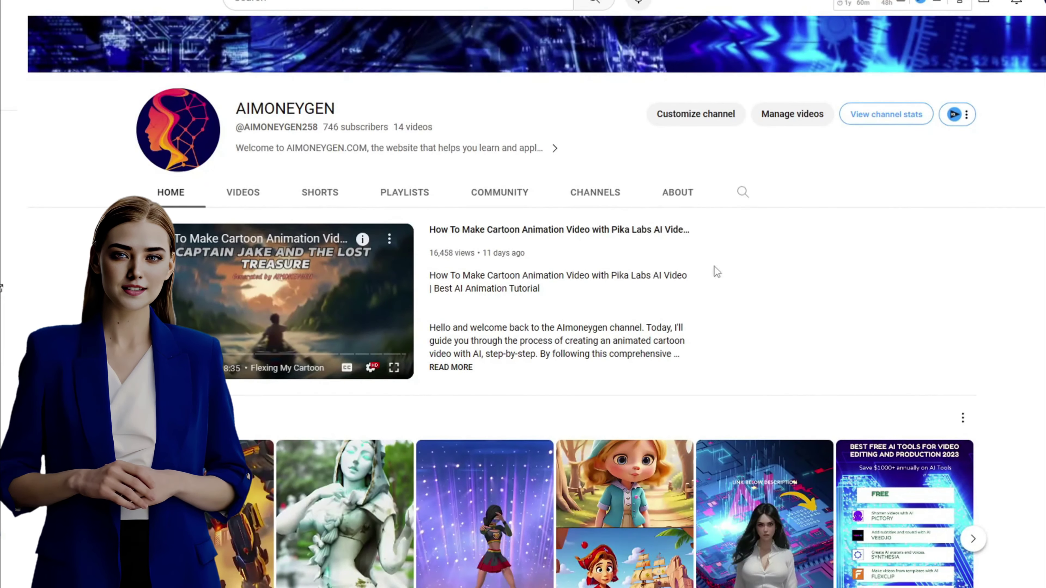
pyautogui.scroll(-7, 717, 272)
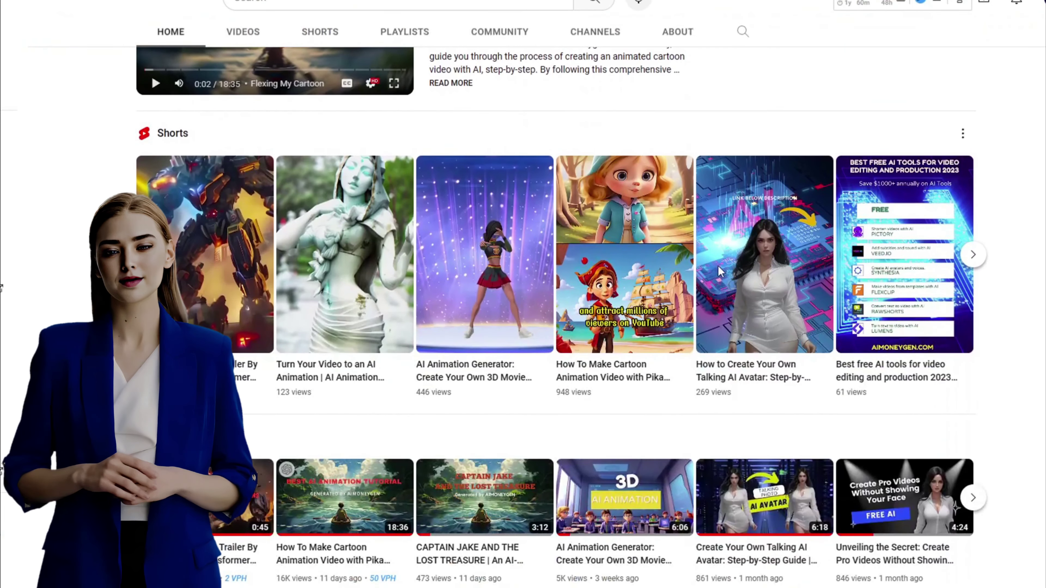
pyautogui.scroll(4, 717, 265)
pyautogui.scroll(5, 720, 272)
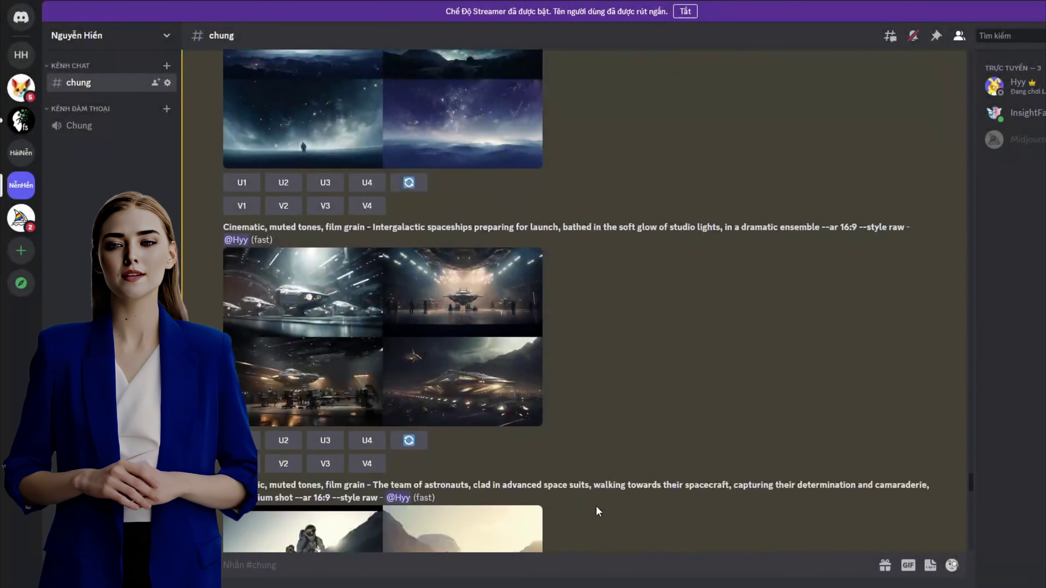
# Enlarge the astronauts image grid to inspect it, then close the viewer
pyautogui.click(506, 471)
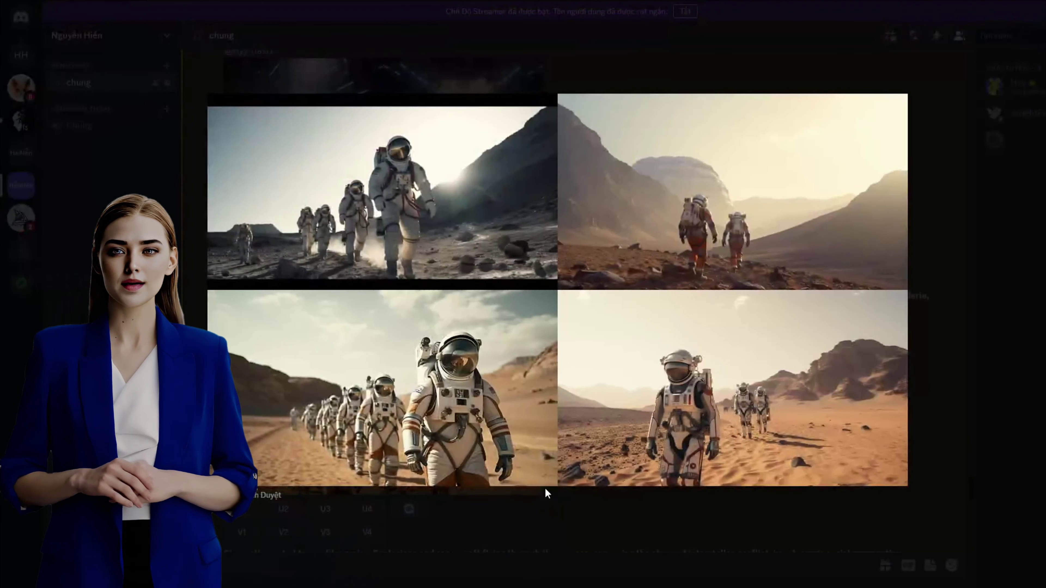
pyautogui.click(621, 550)
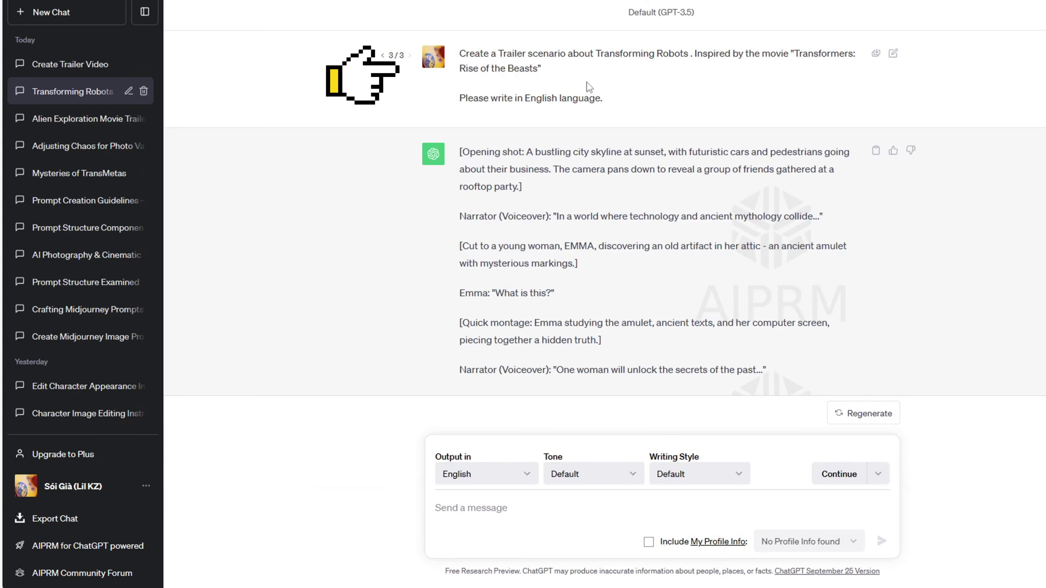
# Scroll through Scenes 1–14 of the alien exploration chat and select the scene-division prompt
pyautogui.tripleClick(535, 61)
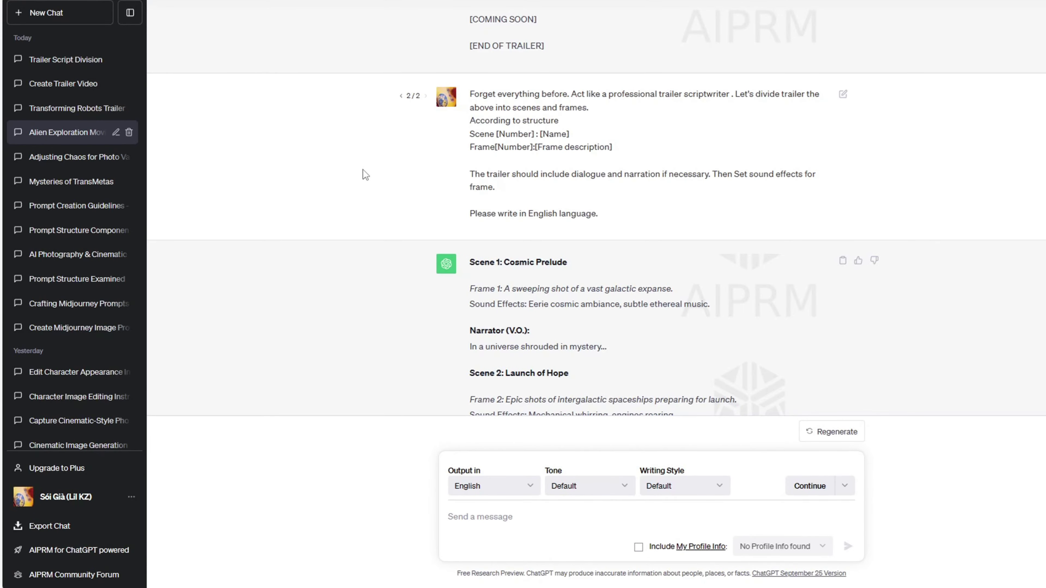
pyautogui.scroll(-2, 363, 170)
pyautogui.scroll(-8, 361, 193)
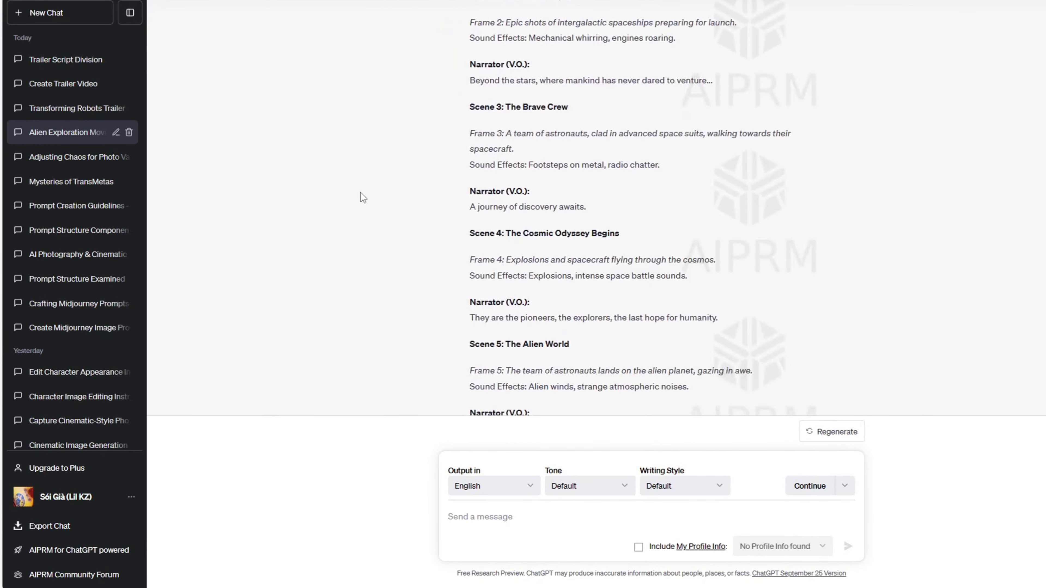
pyautogui.scroll(-9, 361, 193)
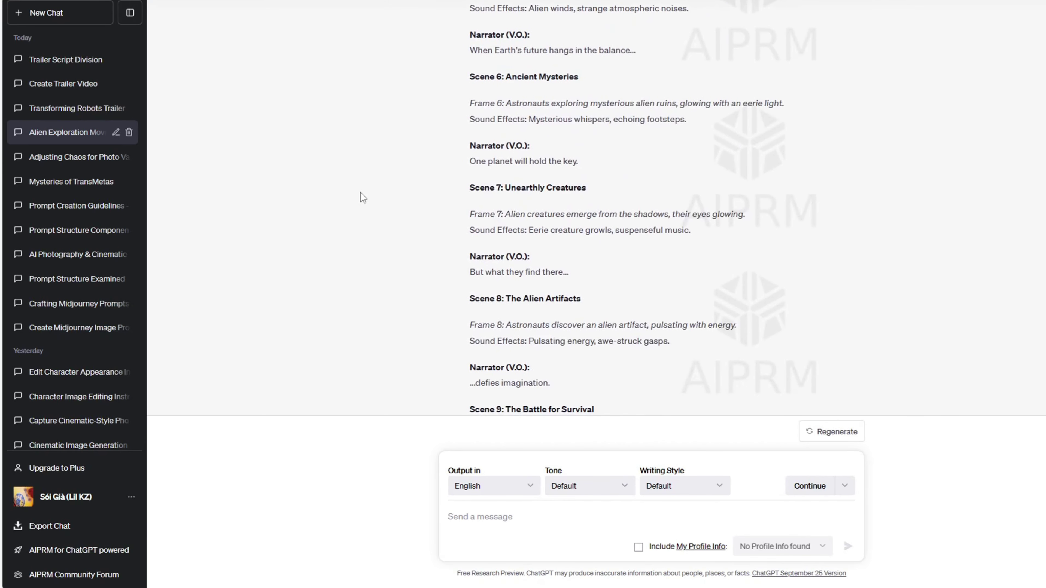
pyautogui.scroll(-5, 360, 193)
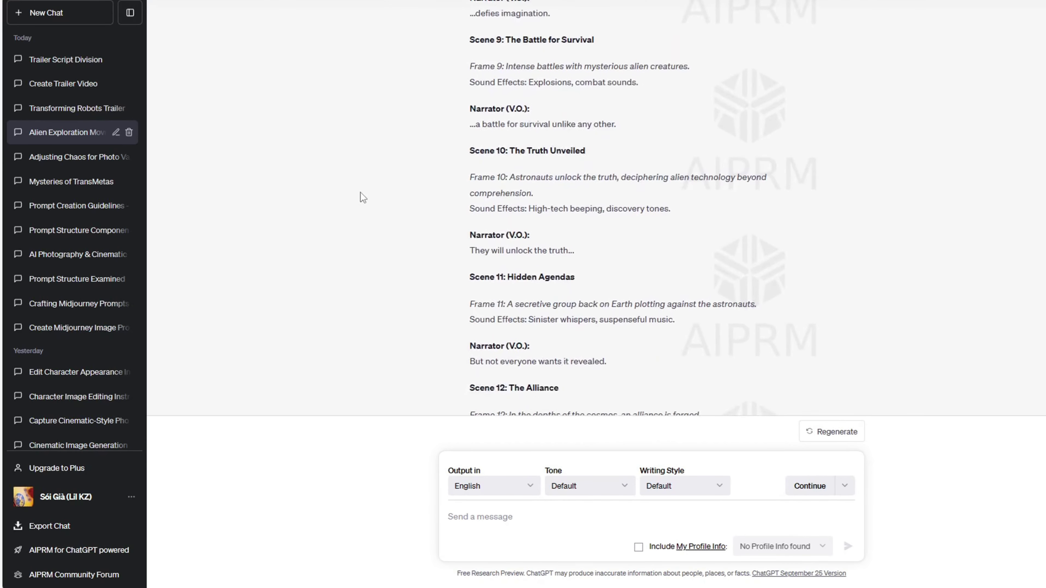
pyautogui.scroll(-8, 360, 193)
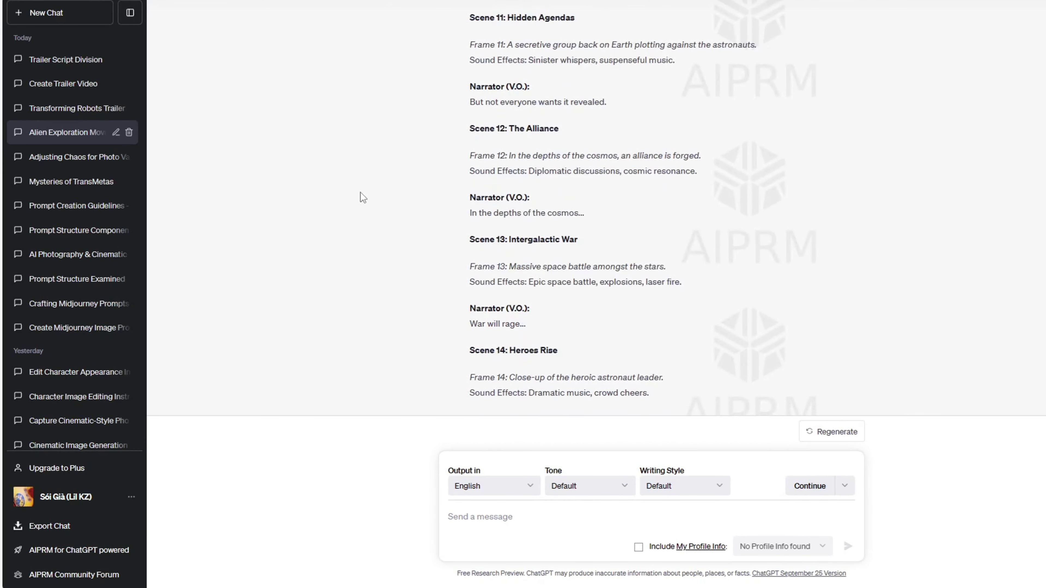
pyautogui.scroll(-8, 359, 192)
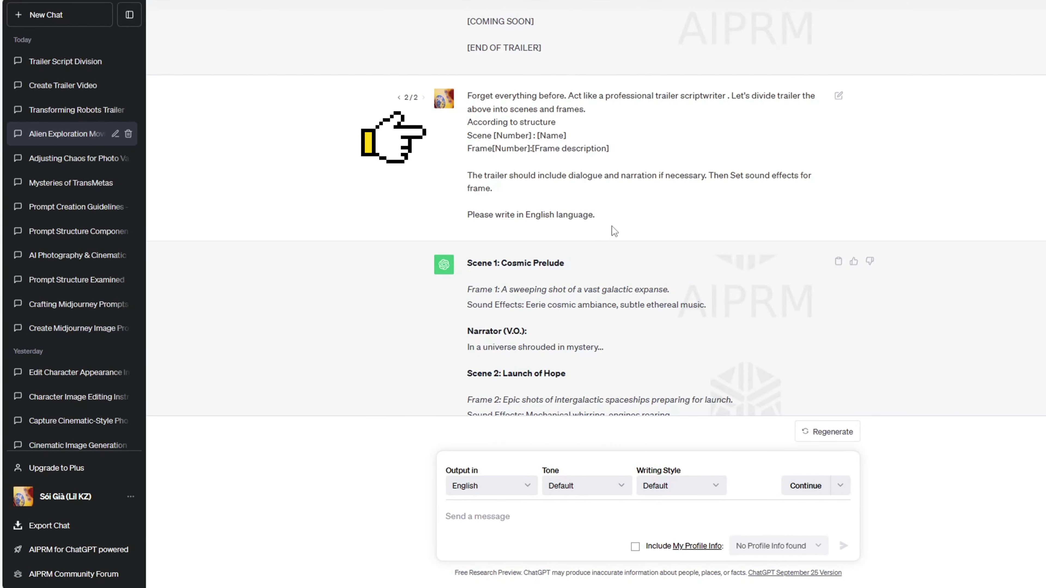
pyautogui.moveTo(612, 222); pyautogui.dragTo(465, 99)
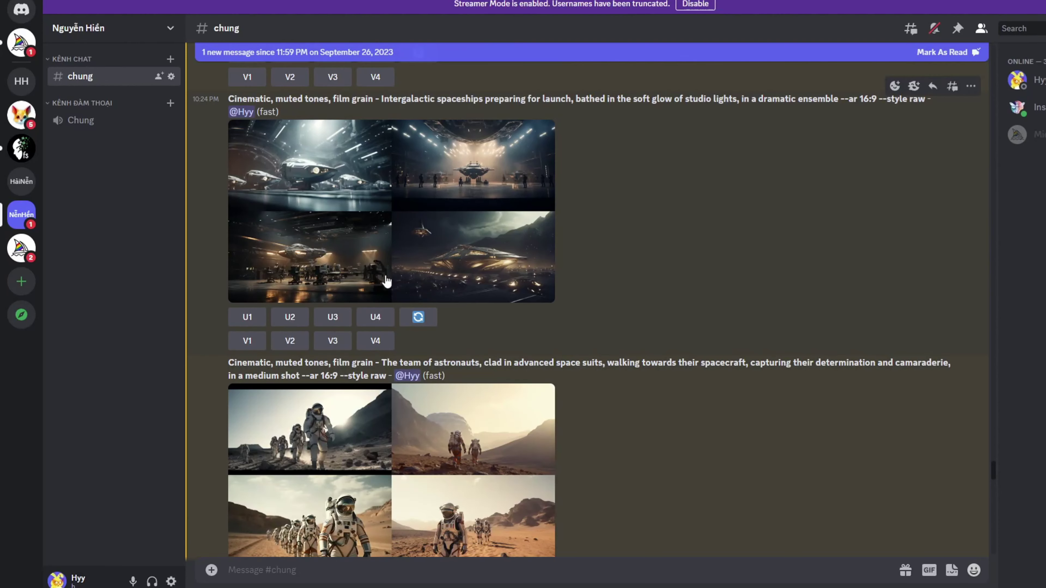
# Inspect the spaceship hangar and astronauts-walking Midjourney grids up close
pyautogui.click(383, 250)
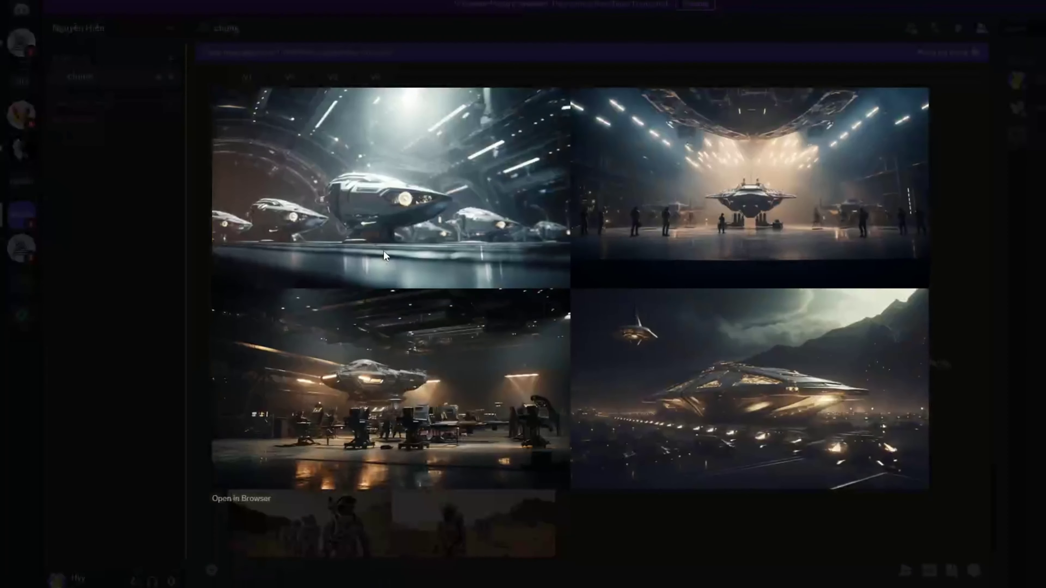
pyautogui.click(634, 521)
pyautogui.scroll(-3, 572, 488)
pyautogui.click(494, 405)
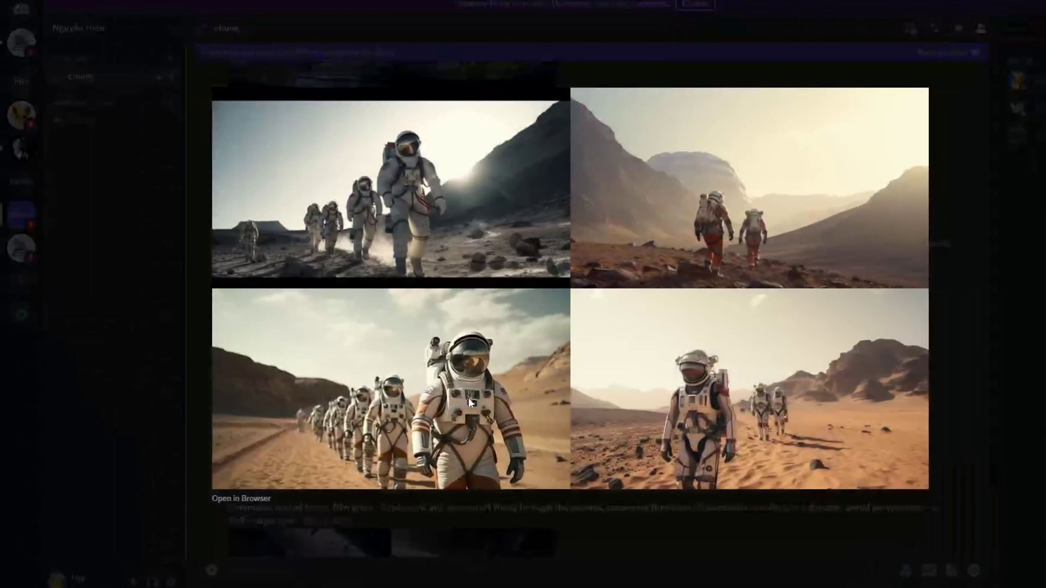
pyautogui.click(673, 547)
pyautogui.scroll(-5, 646, 509)
# Inspect the space explosions, astronauts landing and astronauts-in-cave grids up close
pyautogui.click(484, 416)
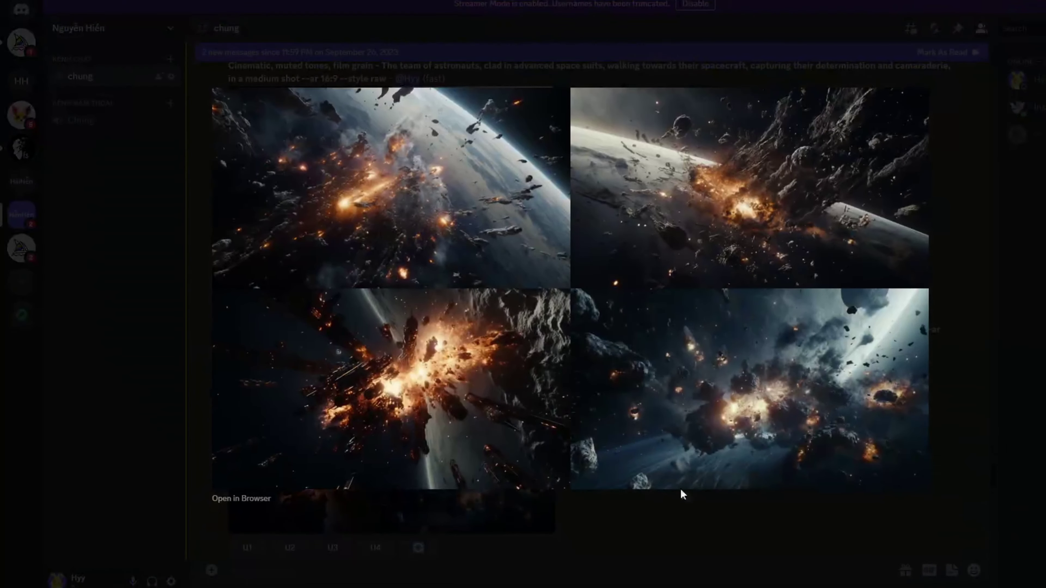
pyautogui.click(702, 533)
pyautogui.scroll(-5, 695, 528)
pyautogui.click(535, 466)
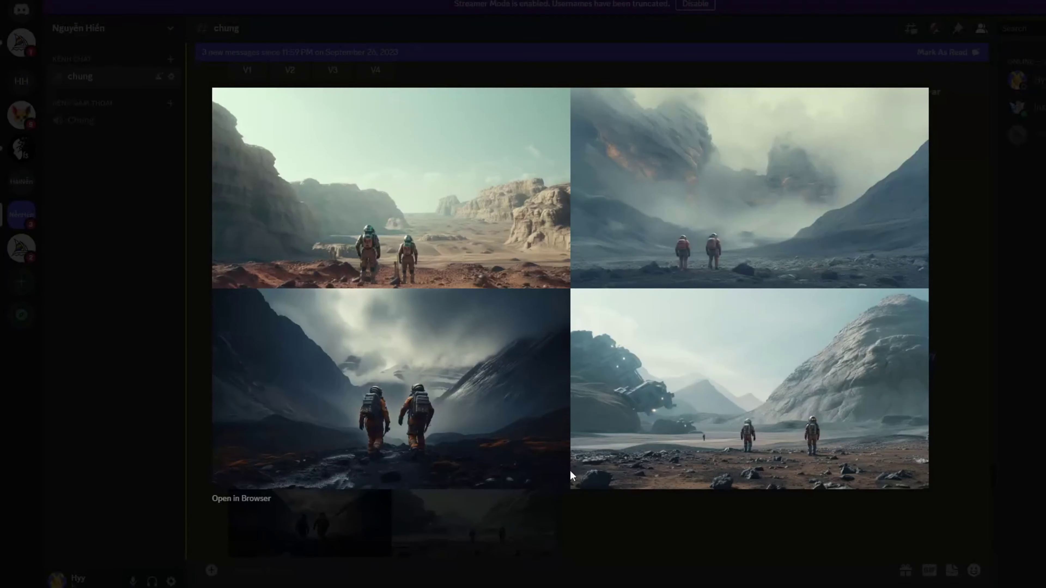
pyautogui.click(677, 531)
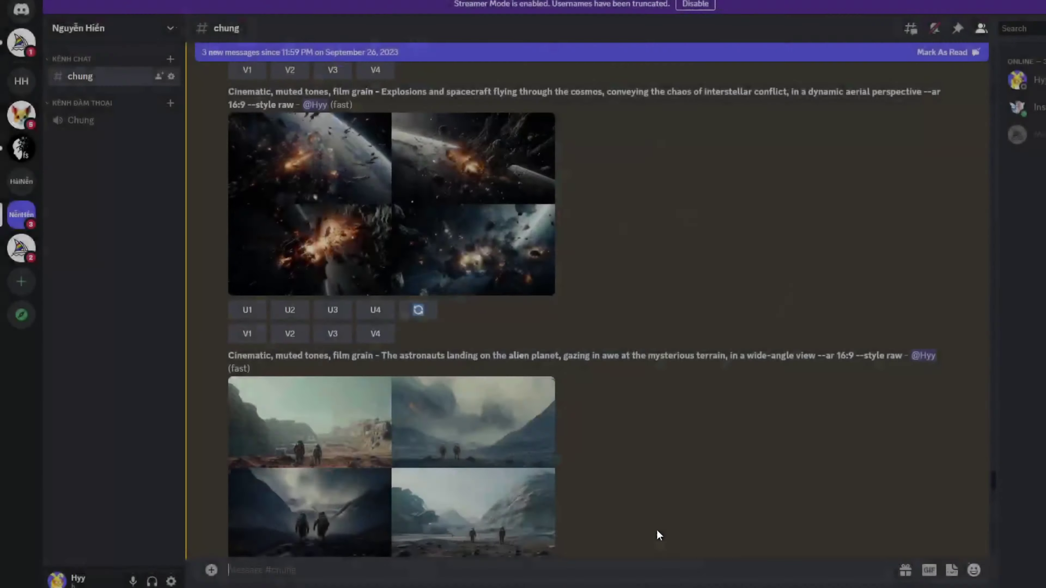
pyautogui.scroll(-5, 653, 529)
pyautogui.click(535, 494)
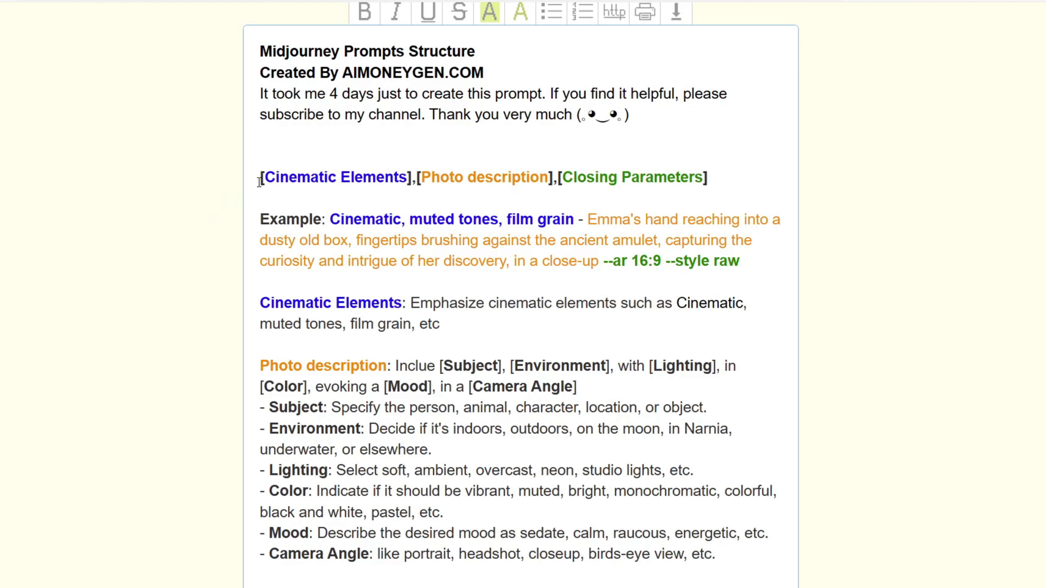
pyautogui.moveTo(355, 182); pyautogui.dragTo(632, 181)
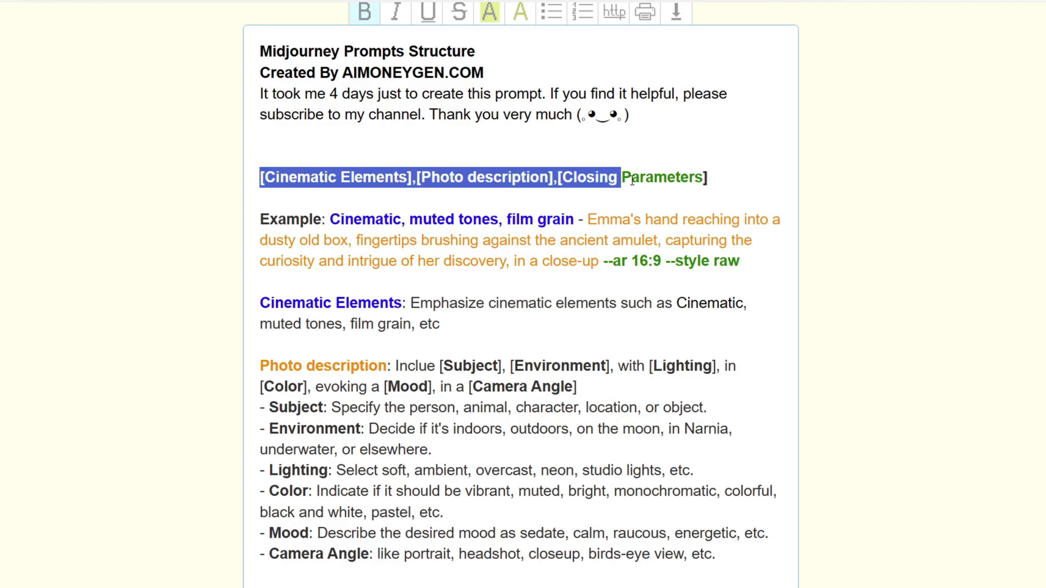
pyautogui.click(730, 181)
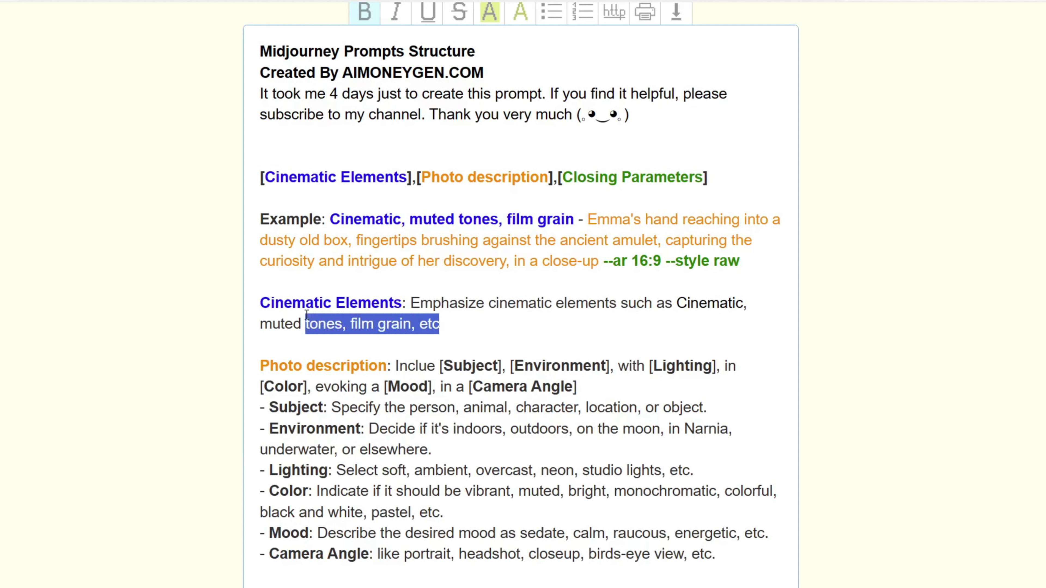
pyautogui.moveTo(305, 315); pyautogui.dragTo(262, 305)
pyautogui.click(233, 327)
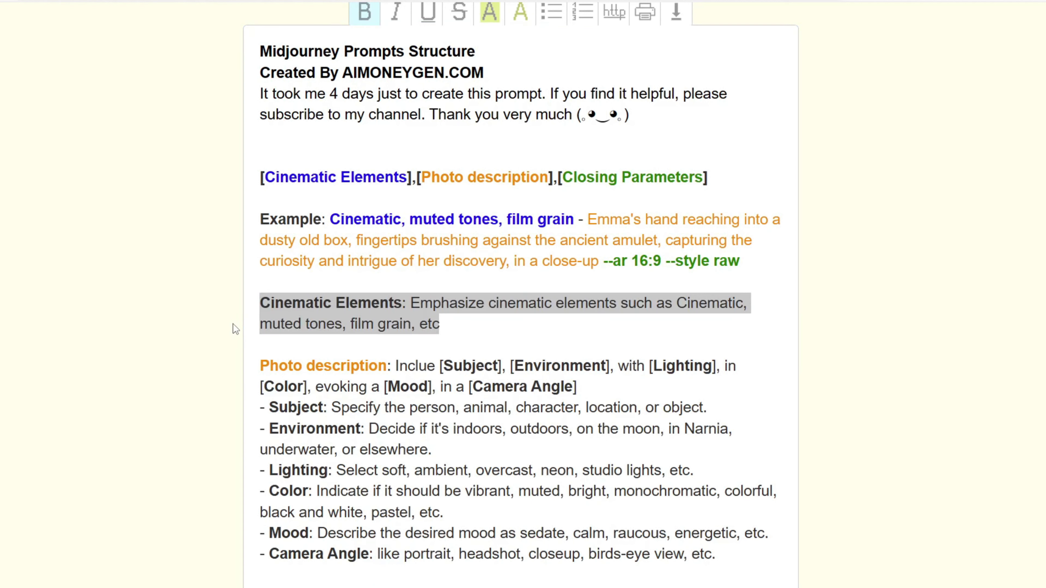
pyautogui.click(253, 366)
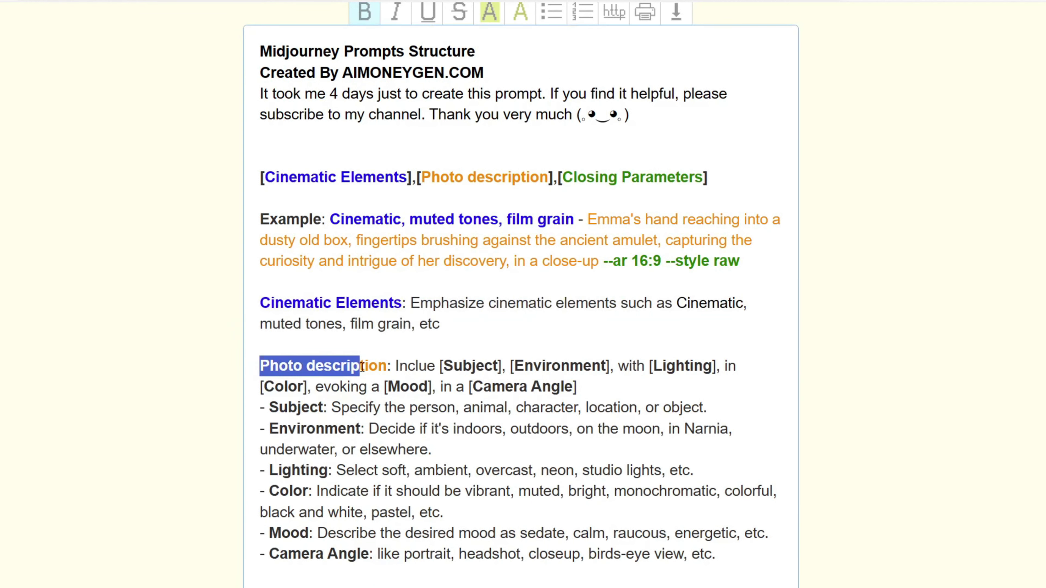
pyautogui.moveTo(364, 368); pyautogui.dragTo(387, 367)
pyautogui.click(247, 379)
pyautogui.scroll(-3, 246, 379)
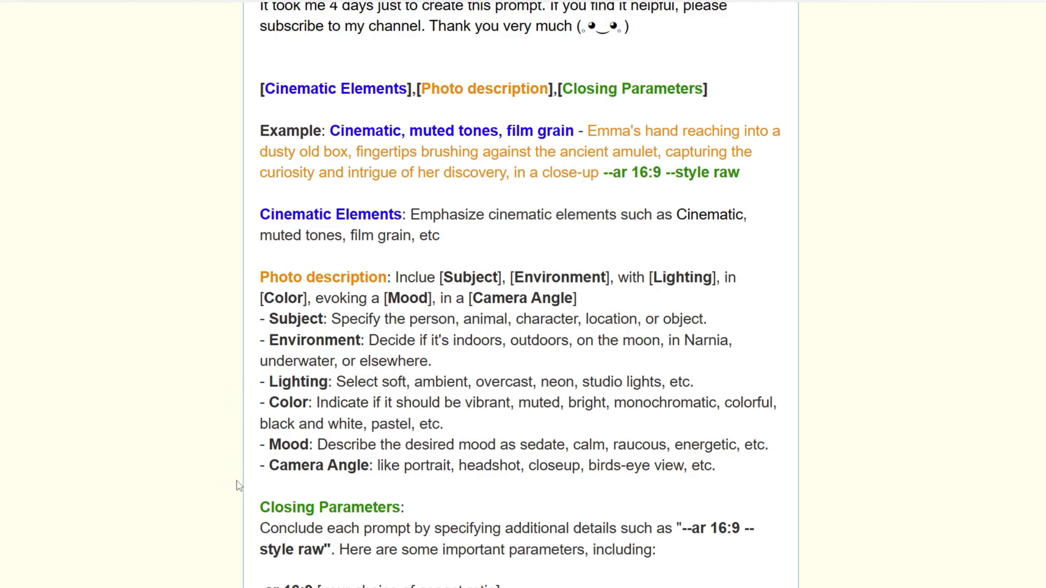
pyautogui.moveTo(257, 507); pyautogui.dragTo(415, 507)
pyautogui.scroll(-6, 415, 507)
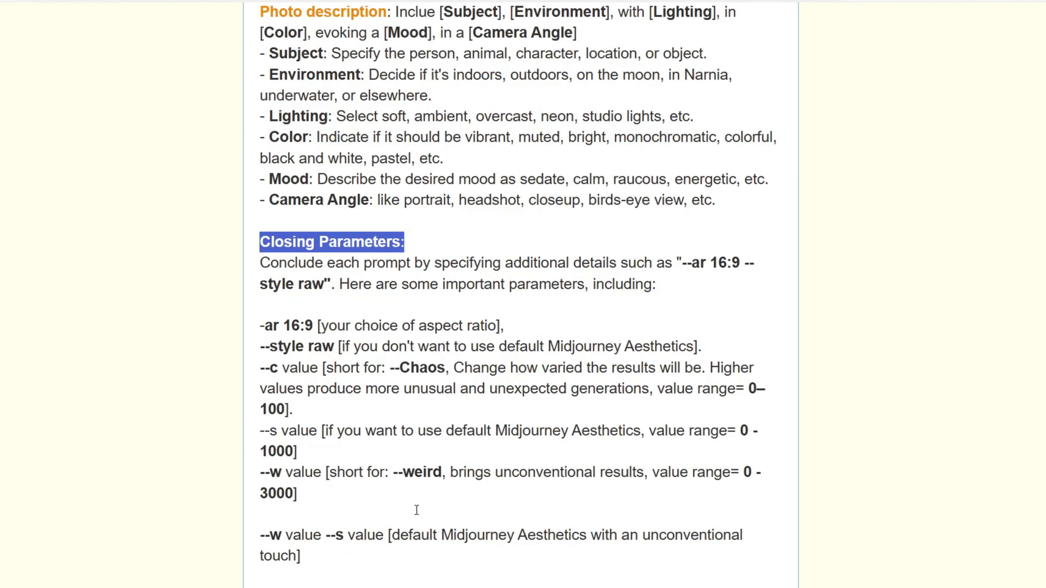
pyautogui.scroll(10, 417, 510)
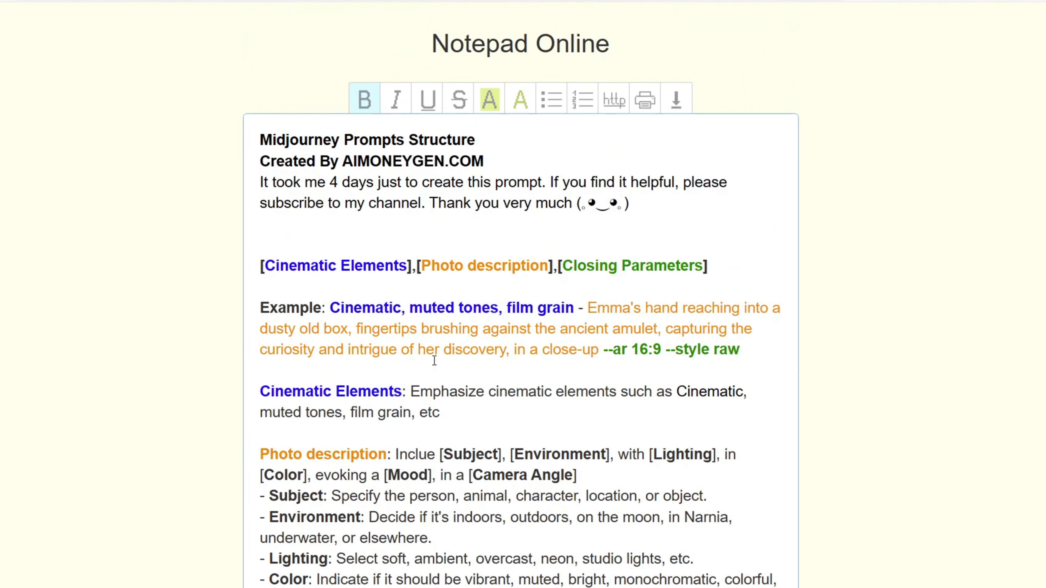
pyautogui.click(434, 360)
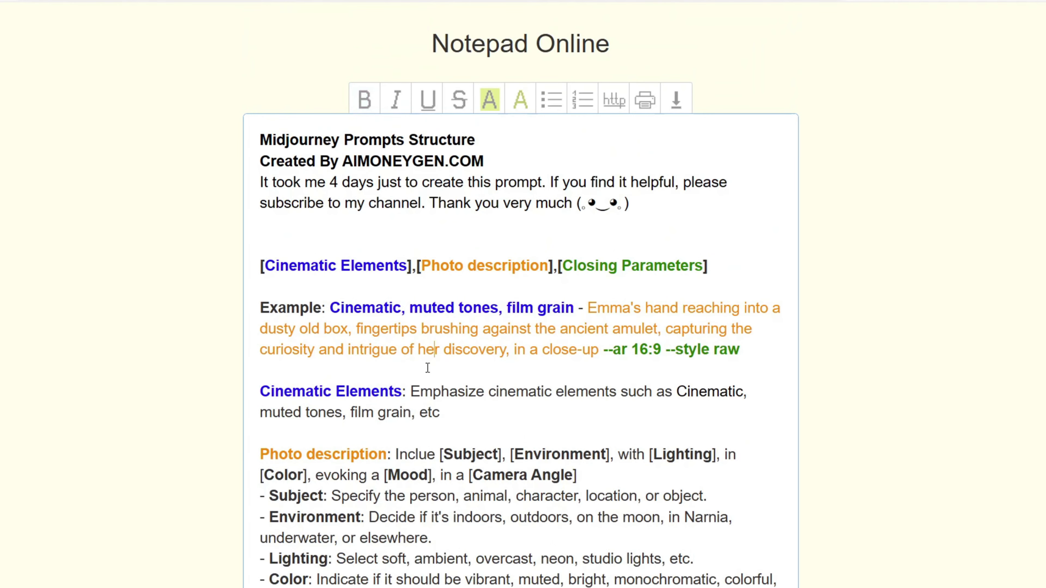
pyautogui.click(758, 352)
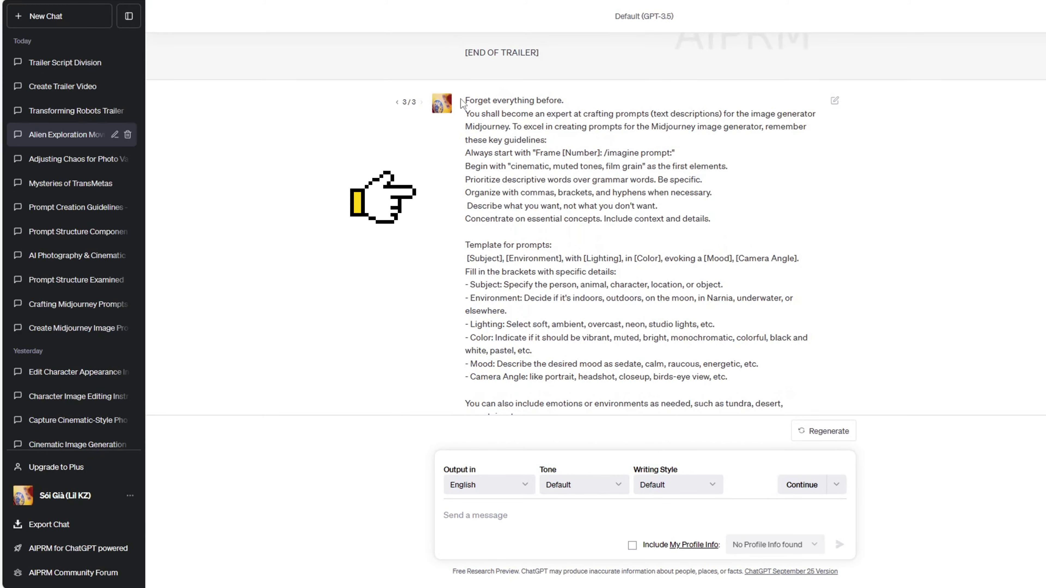
# Select the prompt-crafting message, then scroll through the Frame 1–17 Midjourney prompt replies
pyautogui.moveTo(464, 100); pyautogui.dragTo(729, 377)
pyautogui.click(840, 322)
pyautogui.scroll(-9, 840, 323)
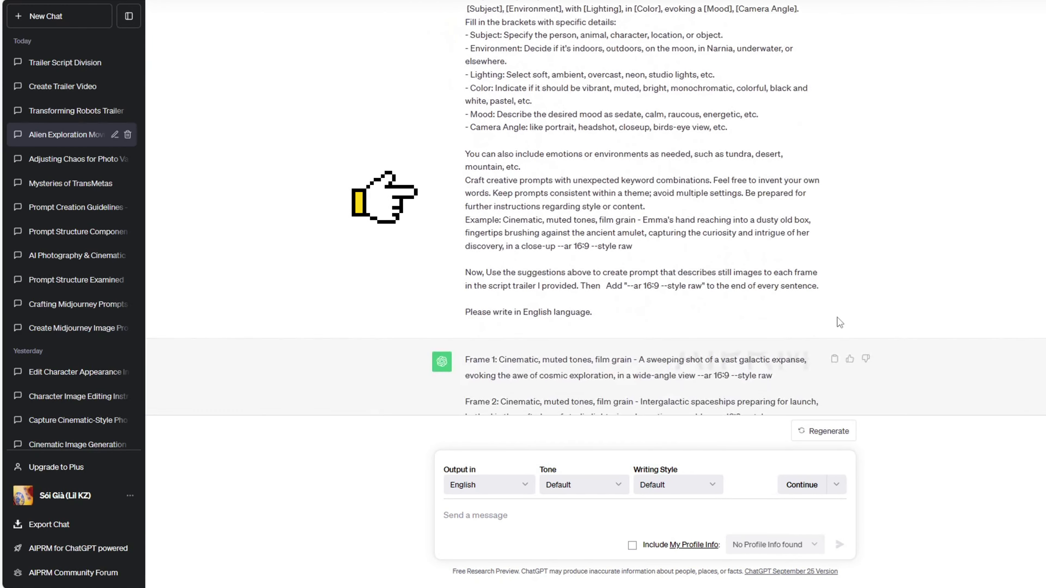
pyautogui.scroll(-13, 841, 322)
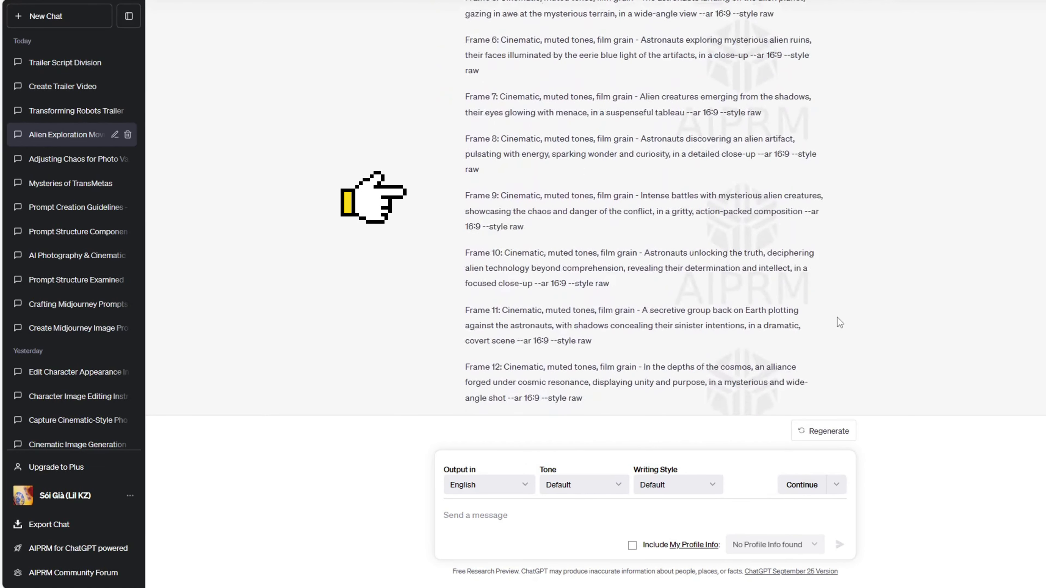
pyautogui.scroll(-3, 840, 323)
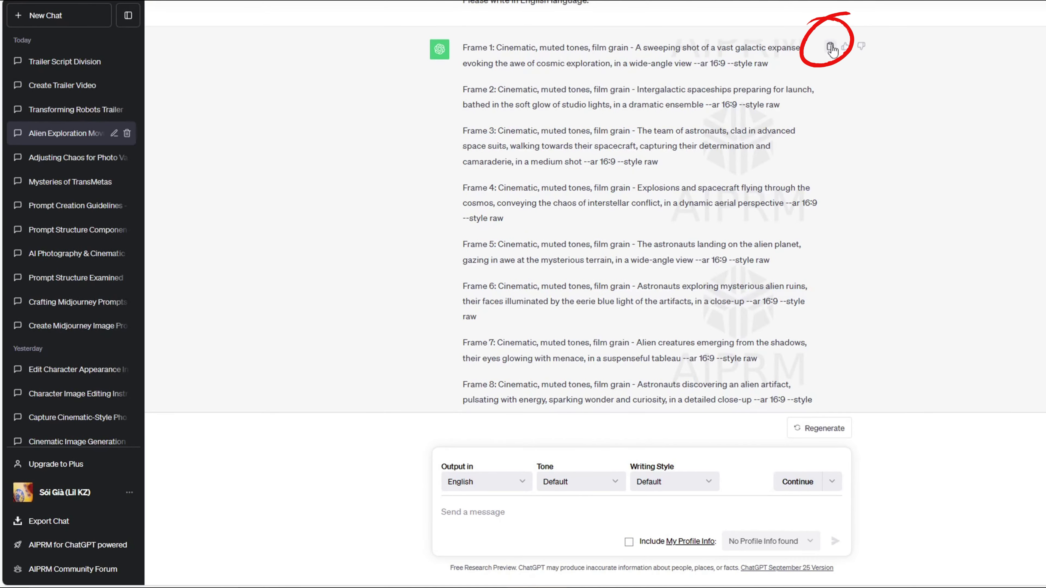
# Post the pasted frame prompt list in Discord as a message.txt attachment
pyautogui.click(831, 47)
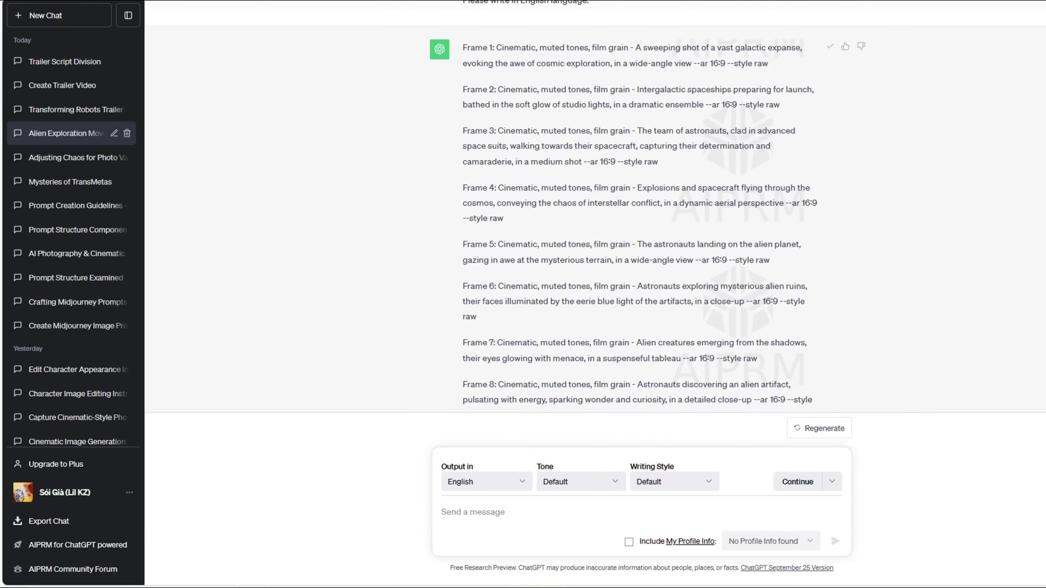
pyautogui.click(441, 556)
pyautogui.hotkey('ctrl', 'v')
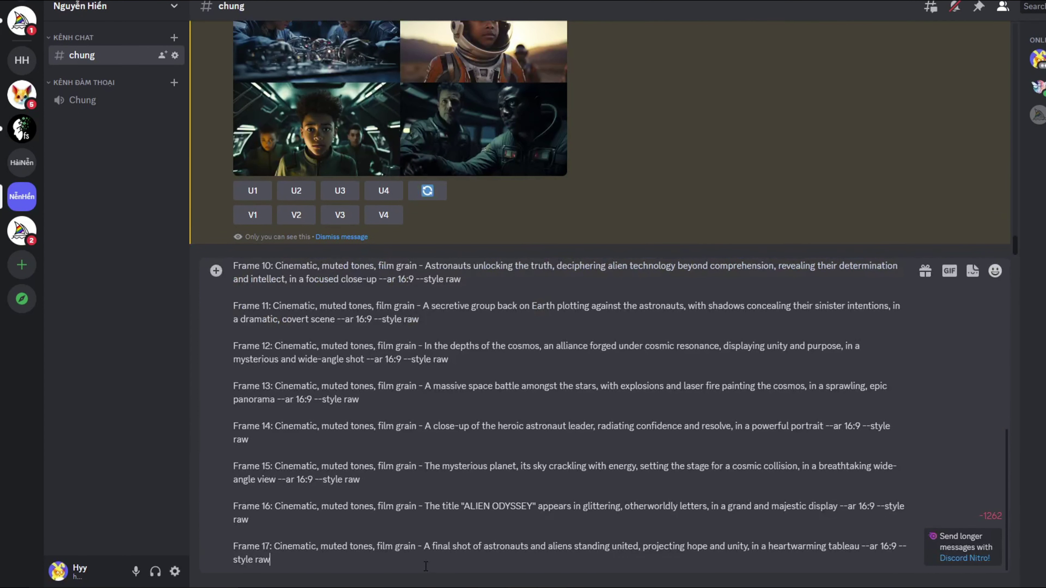
pyautogui.press('Return')
pyautogui.press('Escape')
pyautogui.hotkey('ctrl', 'a')
pyautogui.hotkey('ctrl', 'v')
pyautogui.press('Return')
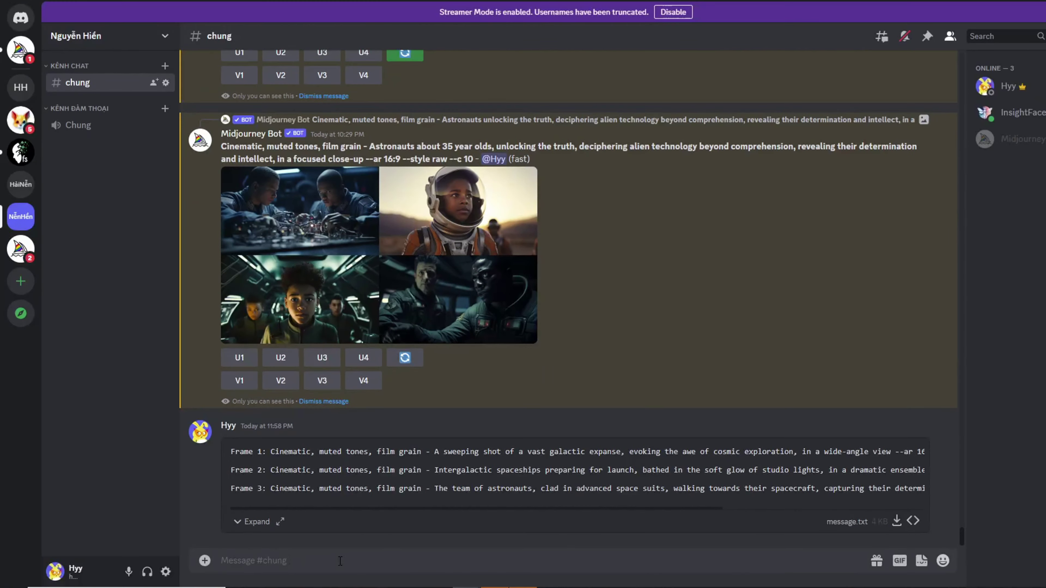
# Run /imagine with the Frame 1 prompt
pyautogui.write('/')
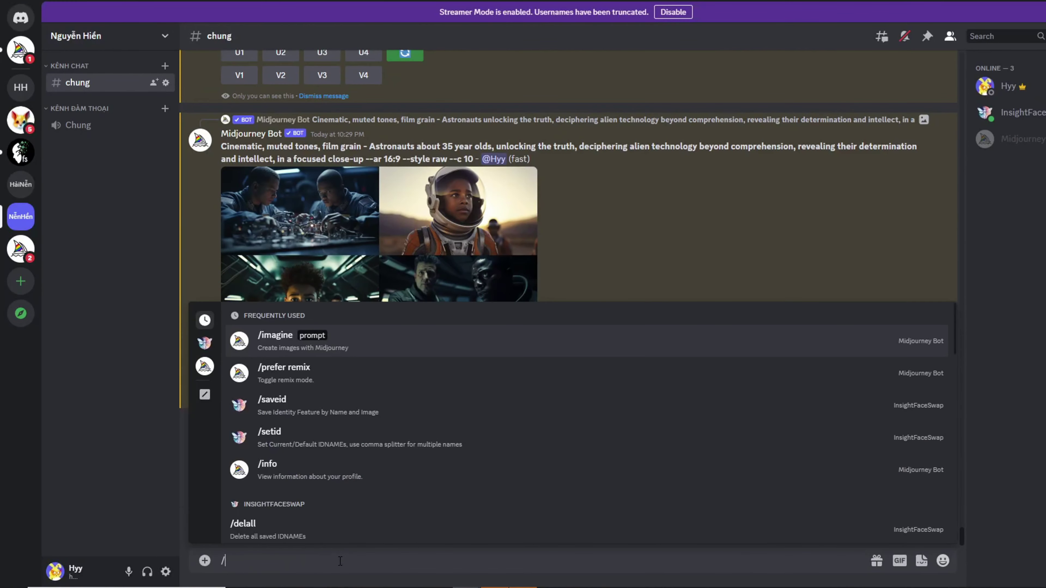
pyautogui.click(275, 336)
pyautogui.write('Cinematic, muted tones, film grain - A sweeping shot of a vast galactic expanse, evoking the awe of cosmic exploration, in a wide-angle view --ar 16:9 --style raw')
pyautogui.press('Return')
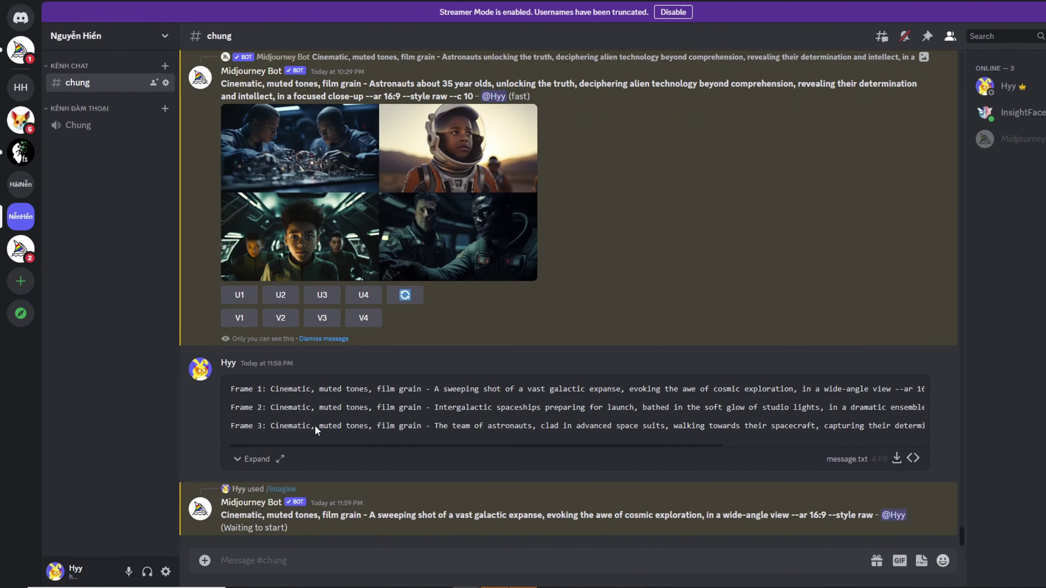
# Copy the Frame 2 prompt from message.txt and run /imagine with it
pyautogui.click(280, 460)
pyautogui.moveTo(321, 142); pyautogui.dragTo(764, 153)
pyautogui.hotkey('ctrl', 'c')
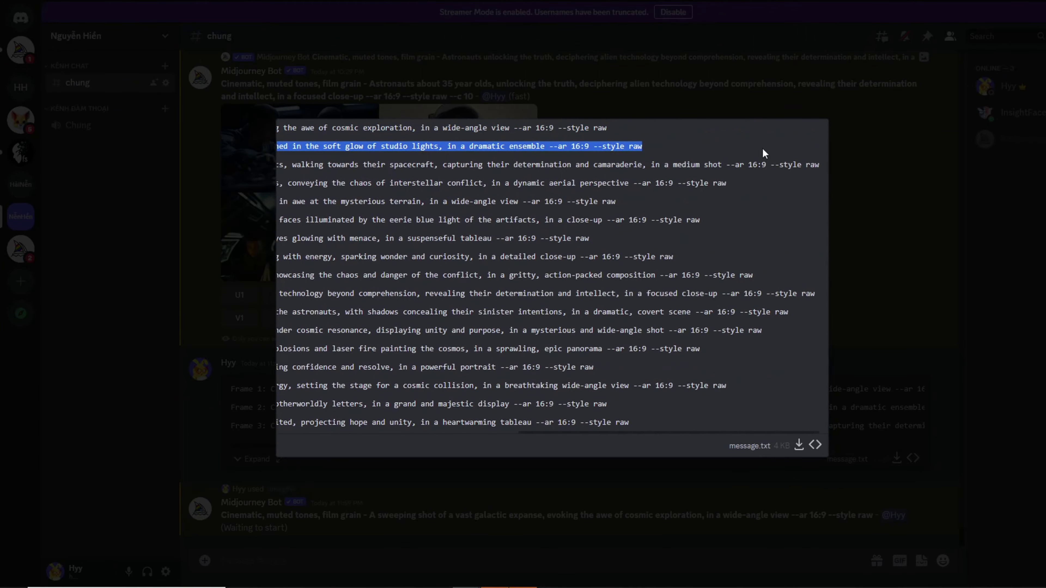
pyautogui.click(351, 565)
pyautogui.write('/')
pyautogui.click(325, 342)
pyautogui.hotkey('ctrl', 'v')
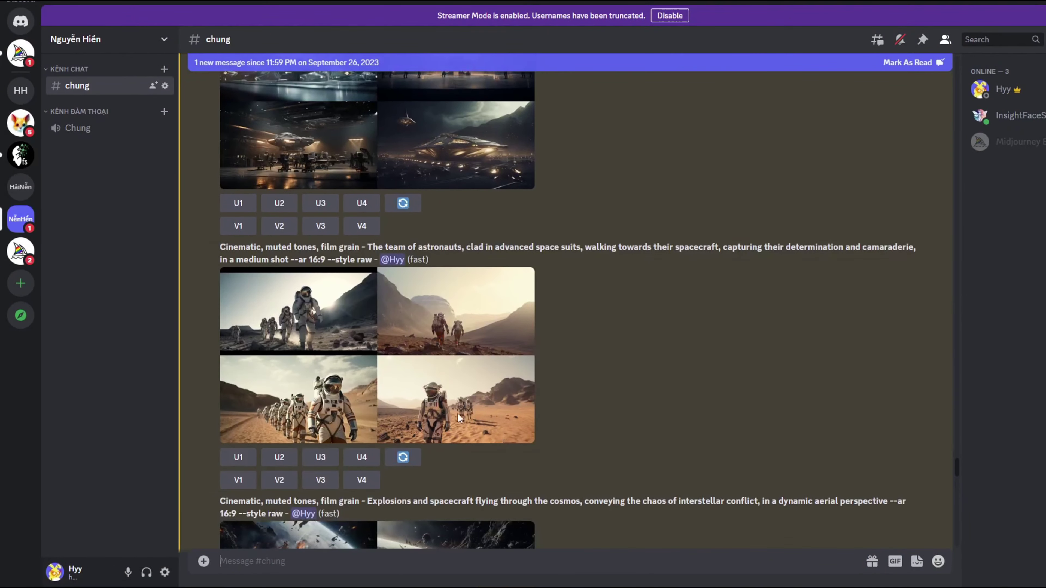
pyautogui.click(449, 399)
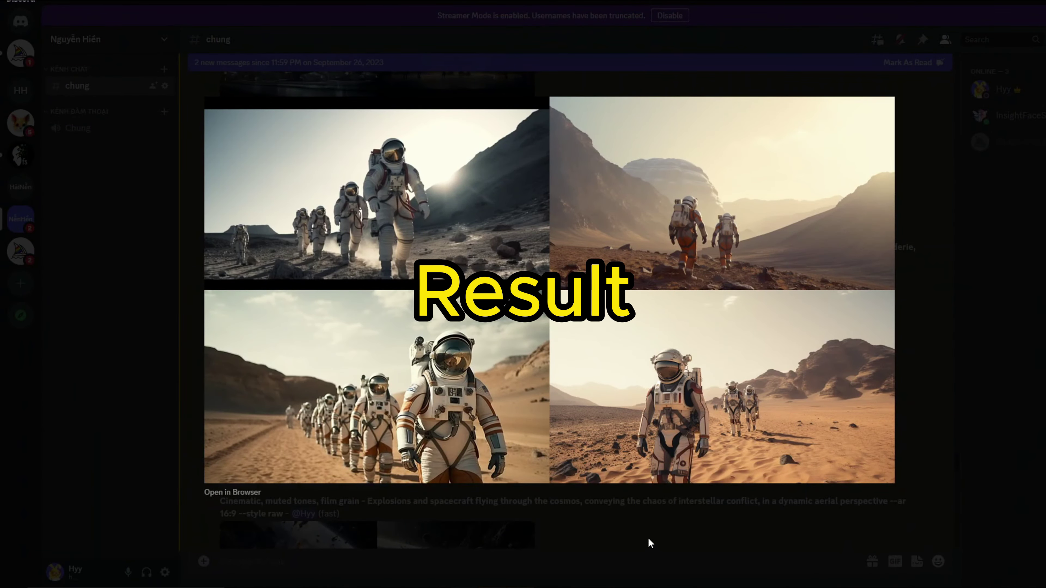
# Inspect the space explosions image grid up close
pyautogui.click(649, 538)
pyautogui.scroll(-3, 577, 454)
pyautogui.click(467, 414)
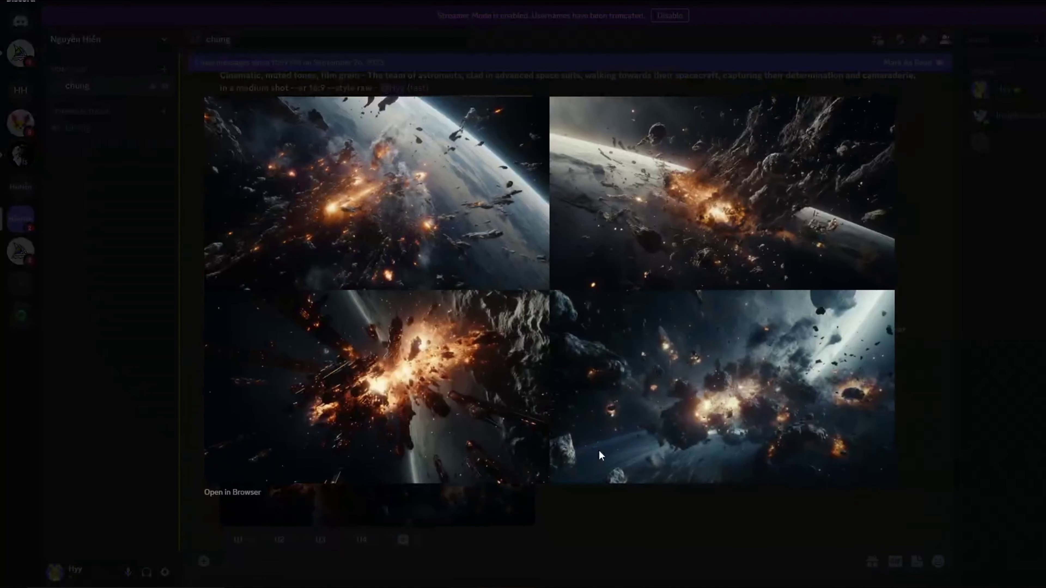
pyautogui.click(679, 531)
# Re-roll the team-of-astronauts prompt with --c 10 and the landing prompt with --c 20
pyautogui.click(403, 286)
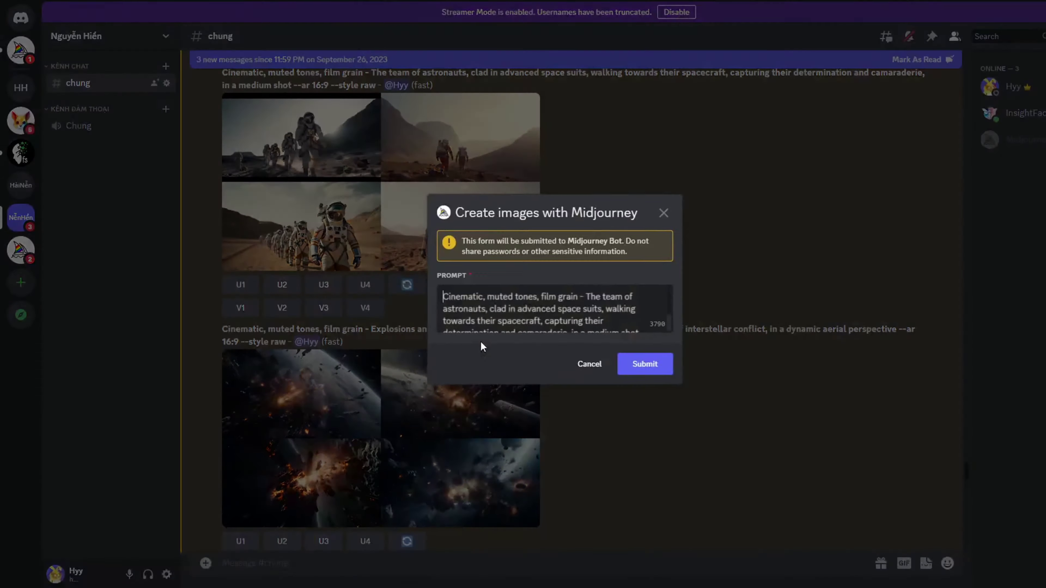
pyautogui.scroll(-2, 622, 316)
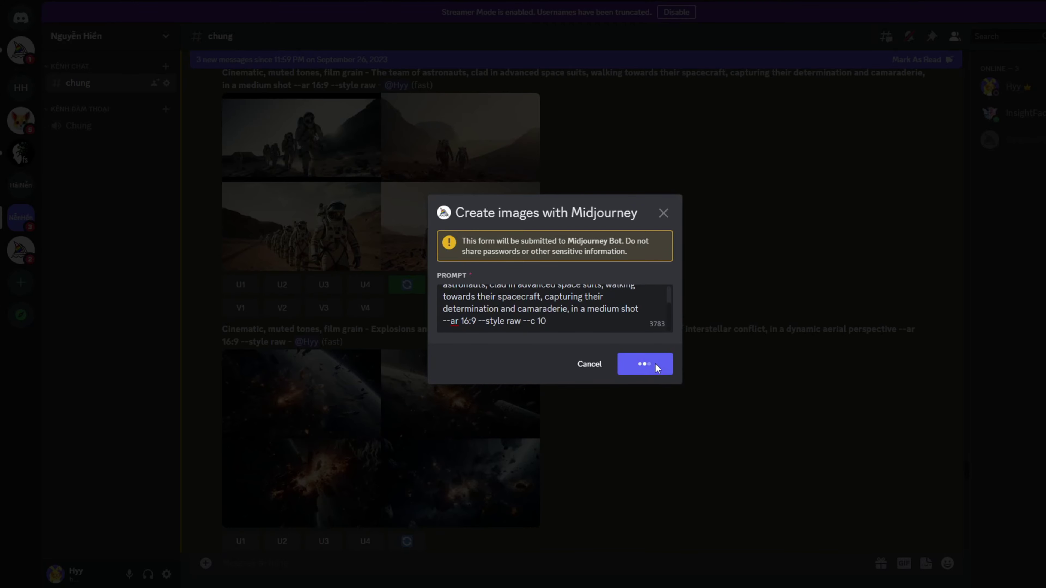
pyautogui.scroll(-8, 644, 404)
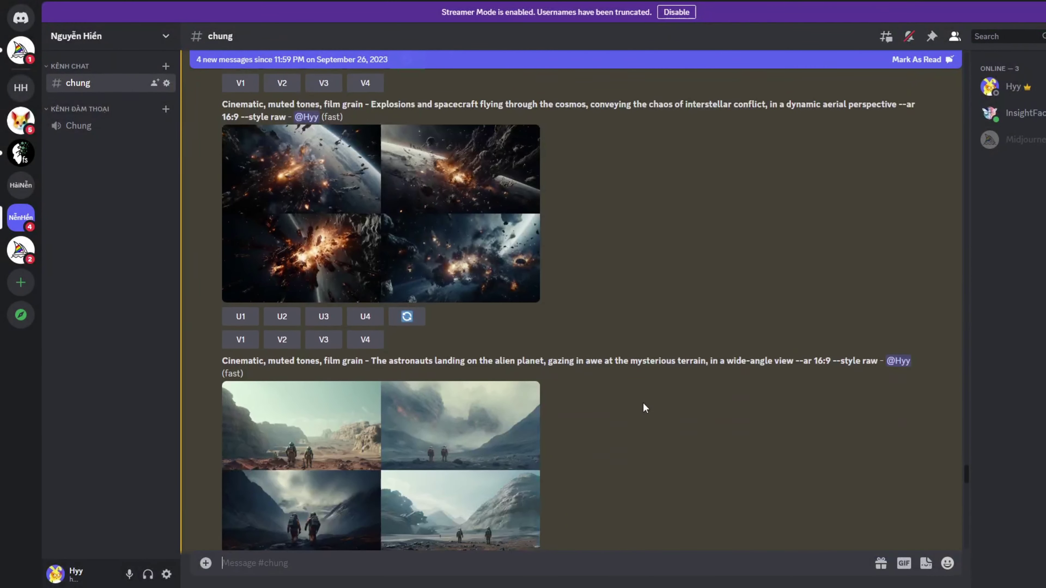
pyautogui.click(407, 394)
pyautogui.scroll(-1, 609, 328)
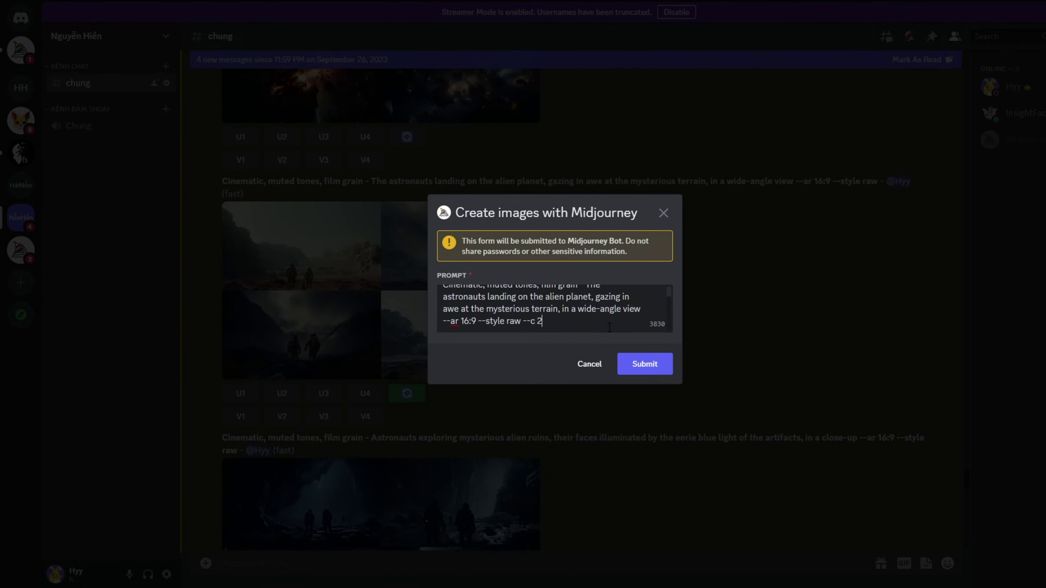
pyautogui.click(637, 370)
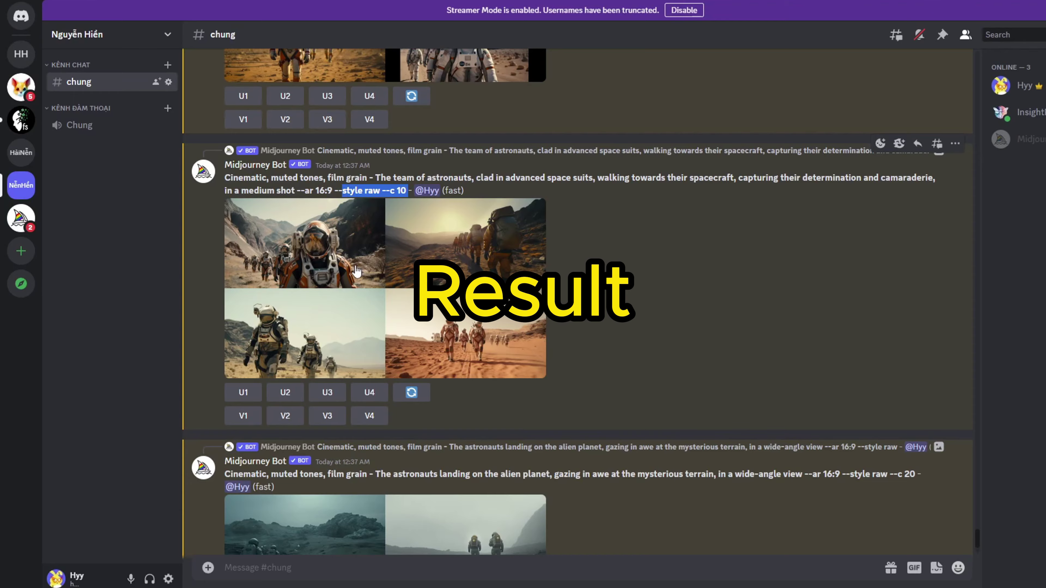
pyautogui.click(356, 271)
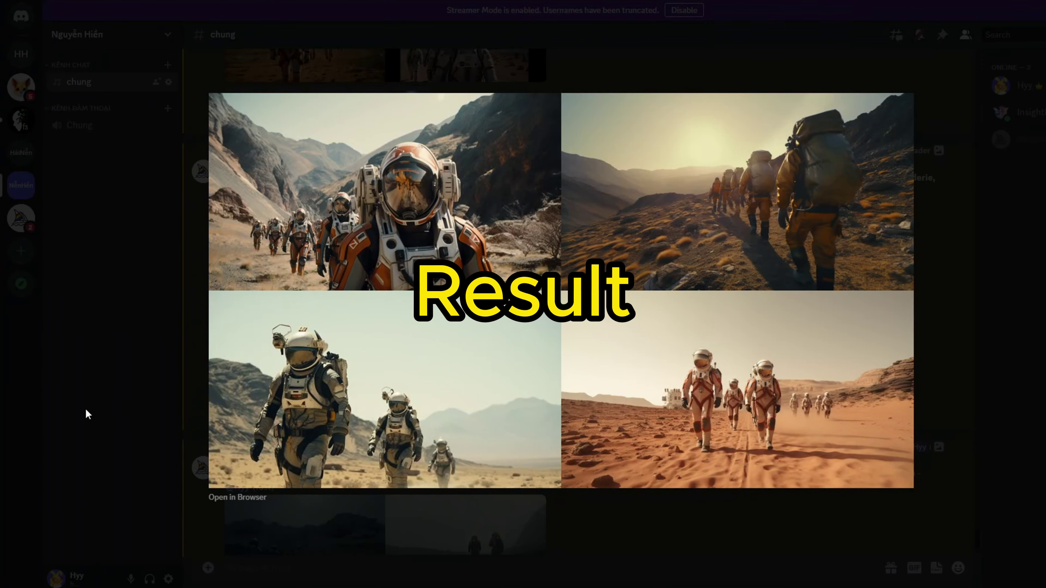
pyautogui.click(86, 413)
pyautogui.scroll(-5, 200, 461)
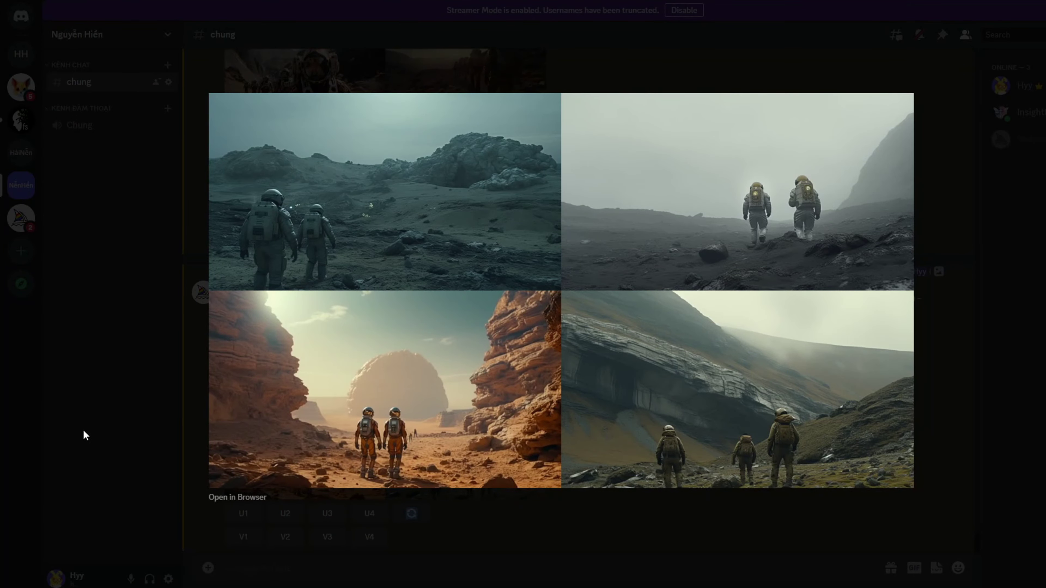
pyautogui.click(85, 435)
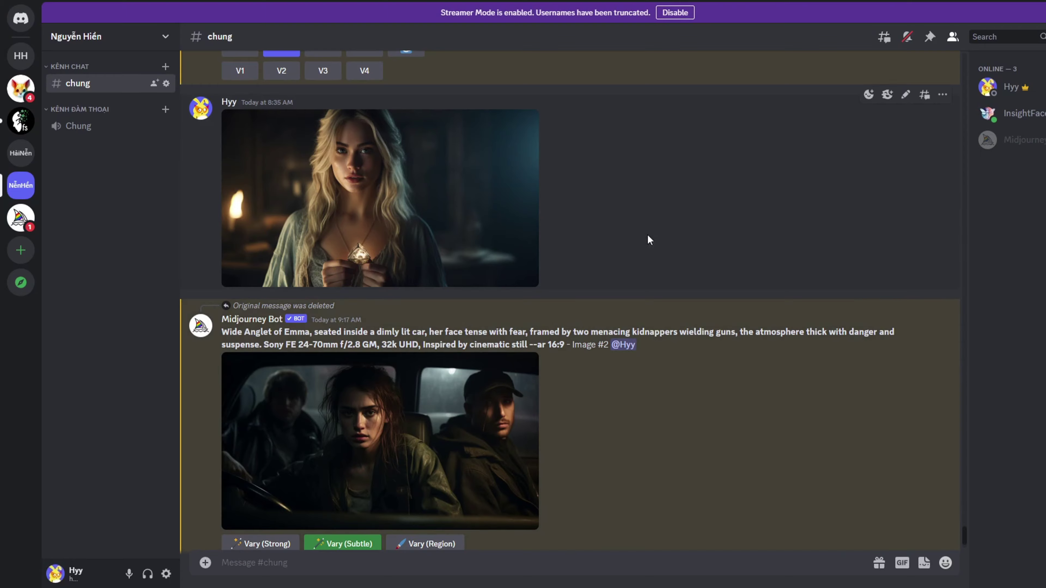
# Inspect the blonde woman portrait and the car kidnapping image up close
pyautogui.click(465, 220)
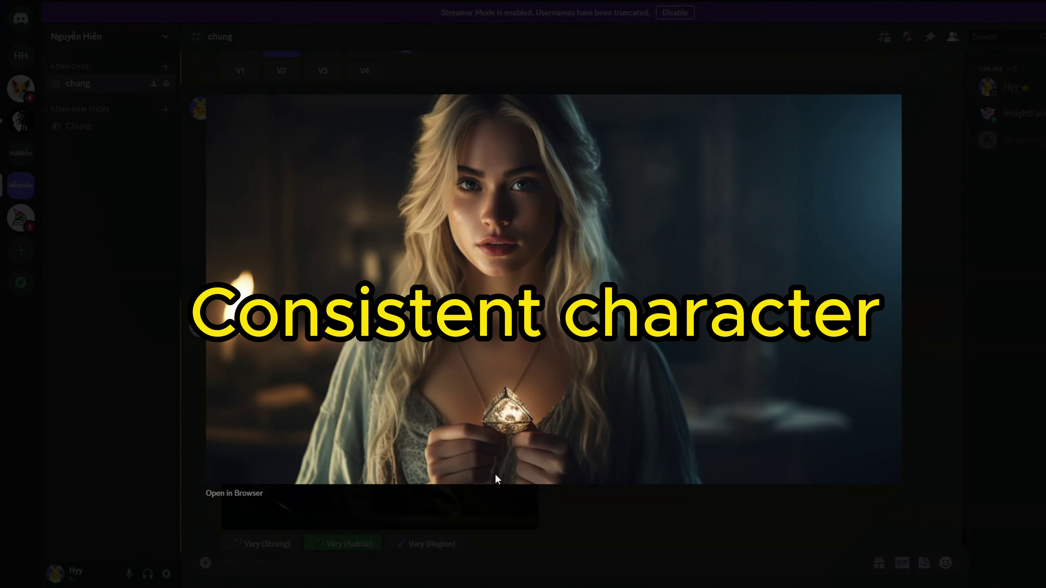
pyautogui.click(538, 518)
pyautogui.click(438, 437)
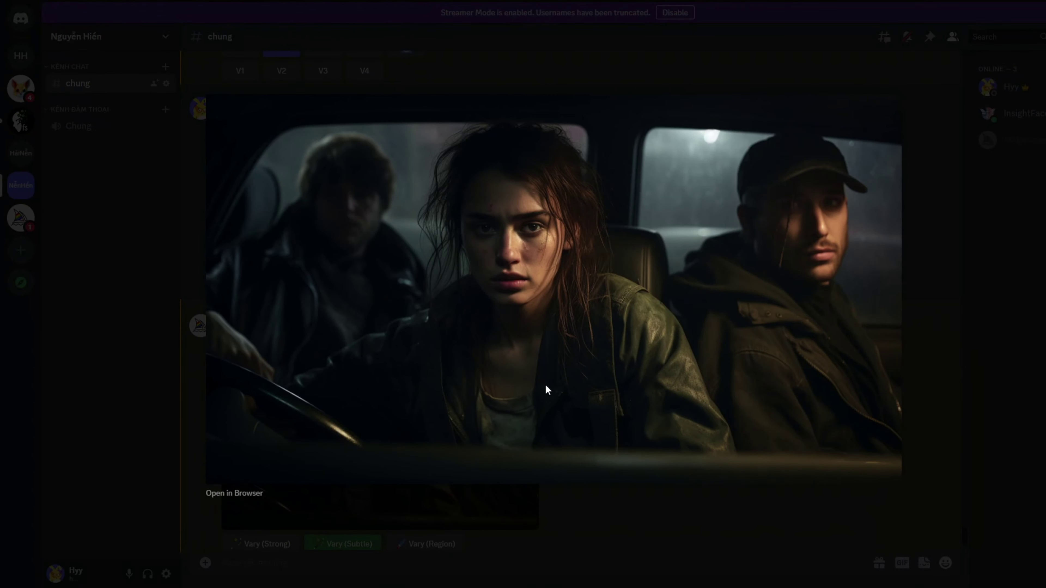
pyautogui.click(604, 496)
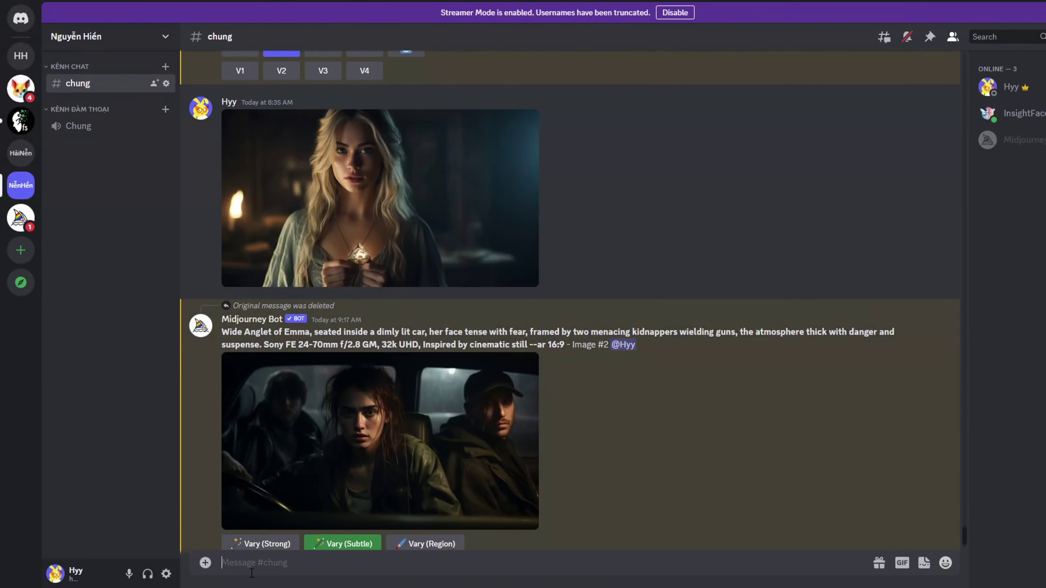
# Upload emma.png to the chung channel
pyautogui.click(206, 563)
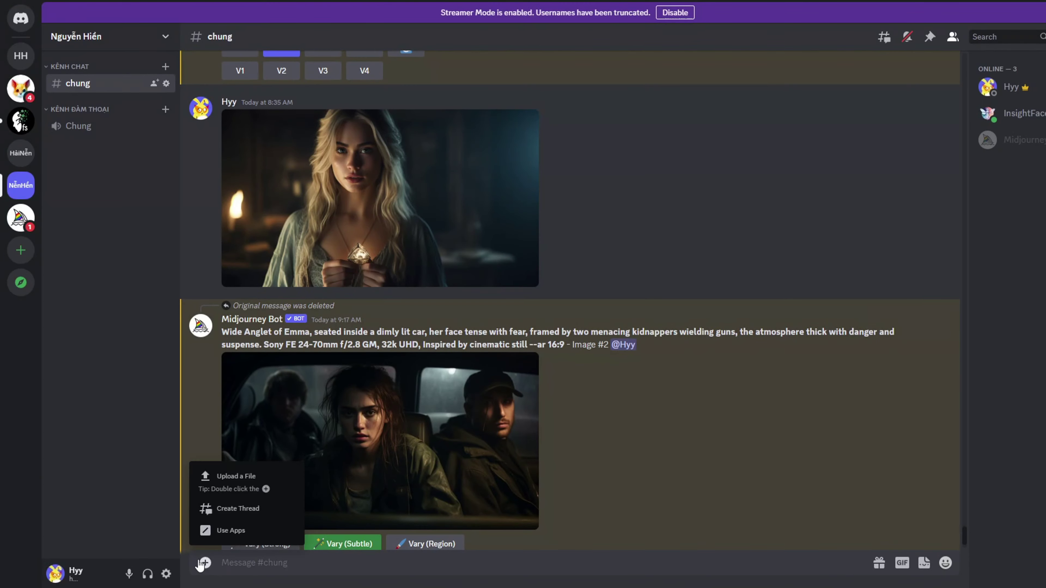
pyautogui.click(230, 483)
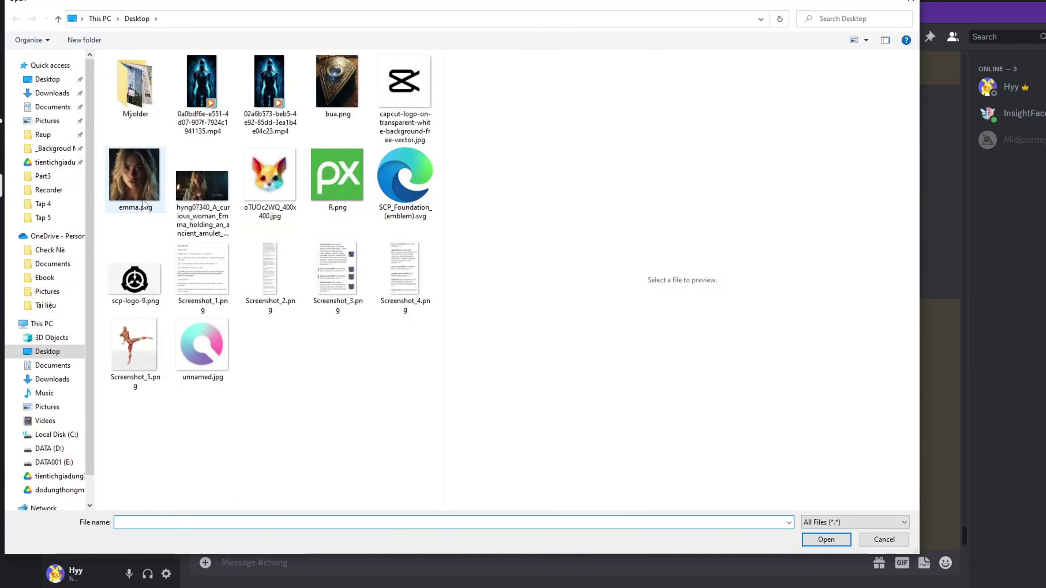
pyautogui.click(134, 175)
pyautogui.click(826, 540)
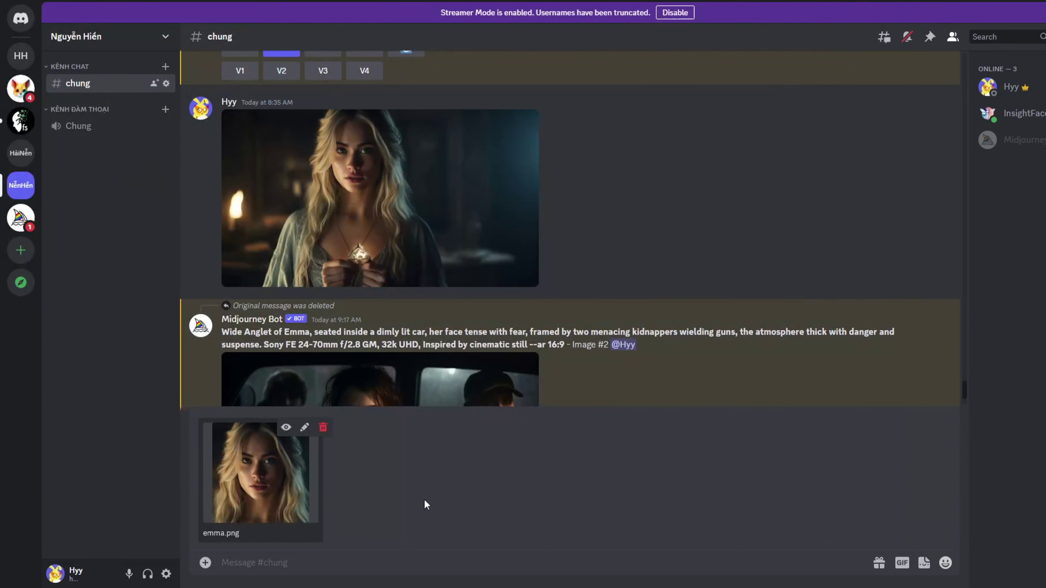
pyautogui.press('Return')
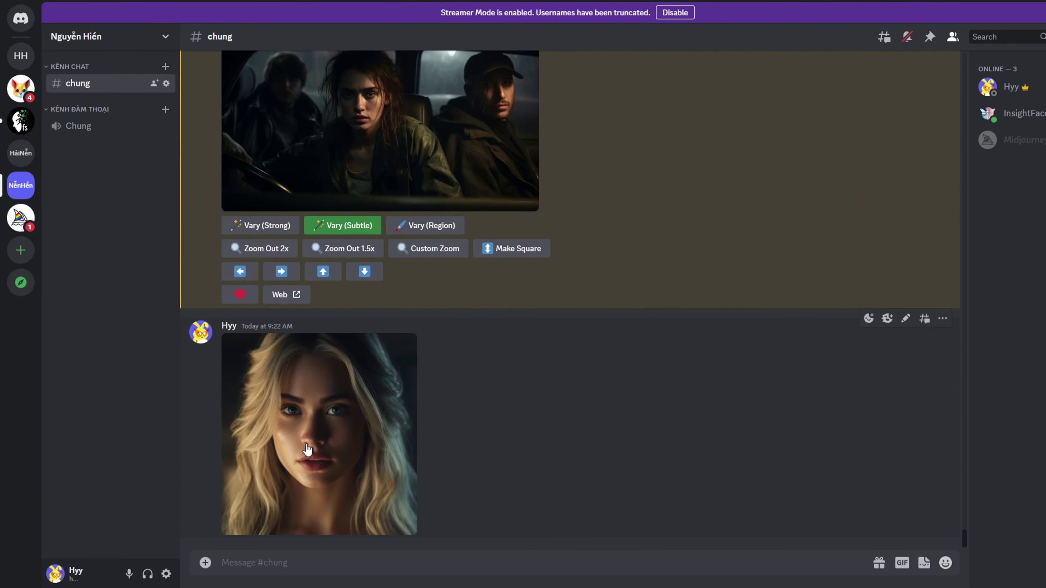
# Copy the link of the posted emma.png image
pyautogui.rightClick(308, 499)
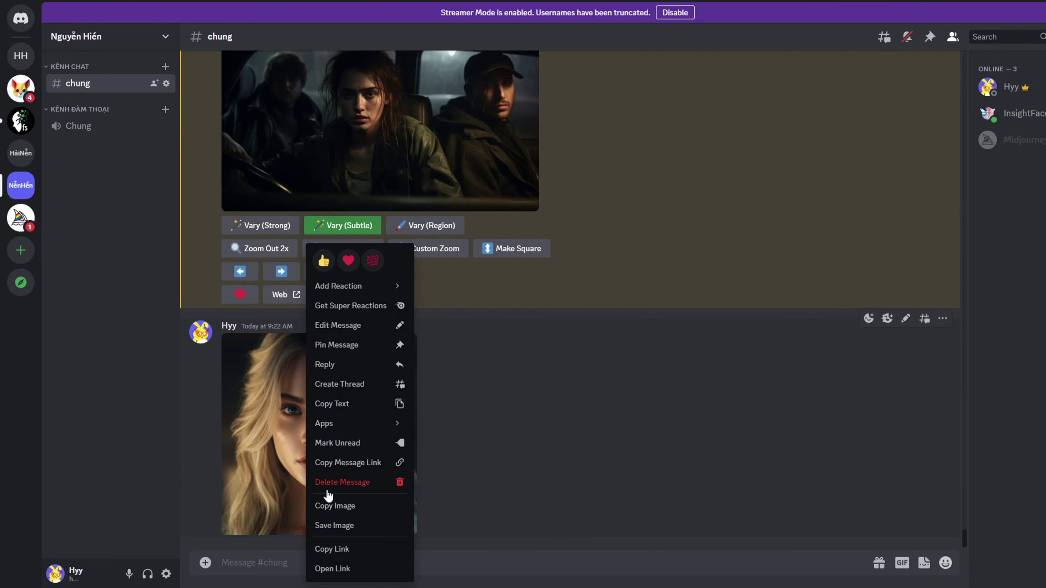
pyautogui.click(333, 549)
pyautogui.scroll(5, 551, 481)
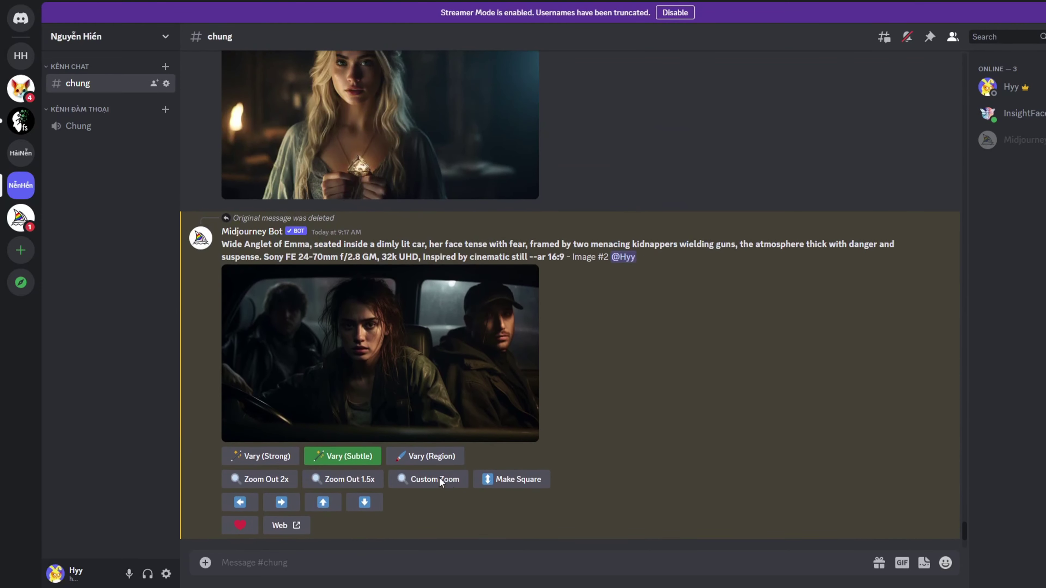
# Run subtle and strong variations of the car image, each prompt starting with the emma.png link
pyautogui.click(358, 456)
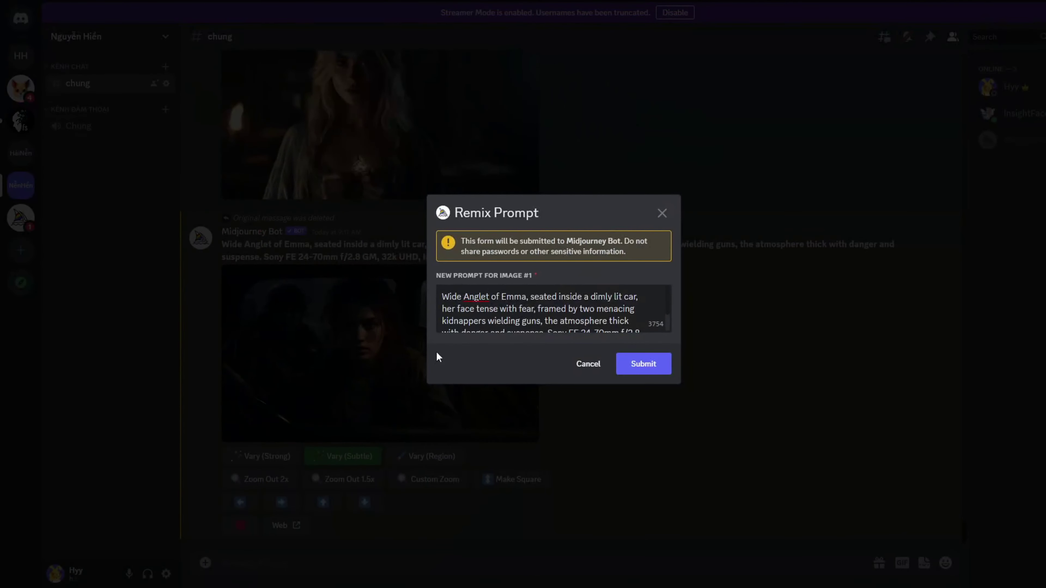
pyautogui.hotkey('ctrl', 'v')
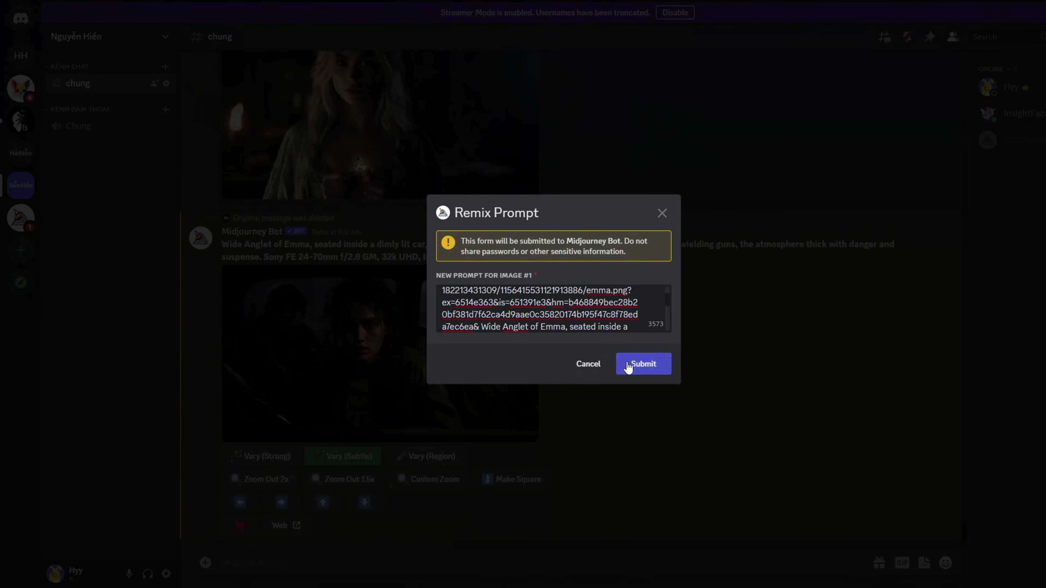
pyautogui.click(628, 365)
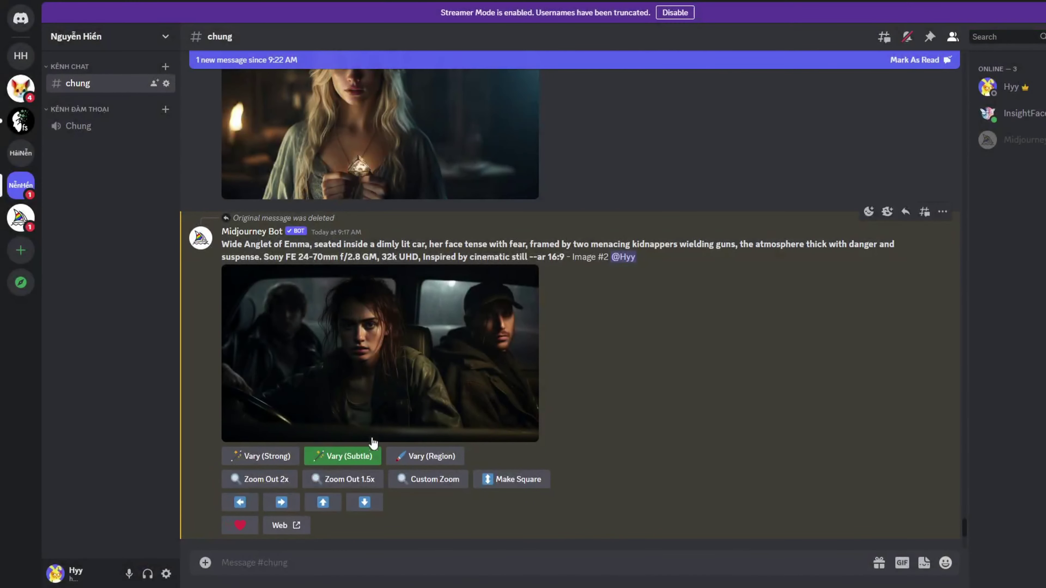
pyautogui.click(273, 458)
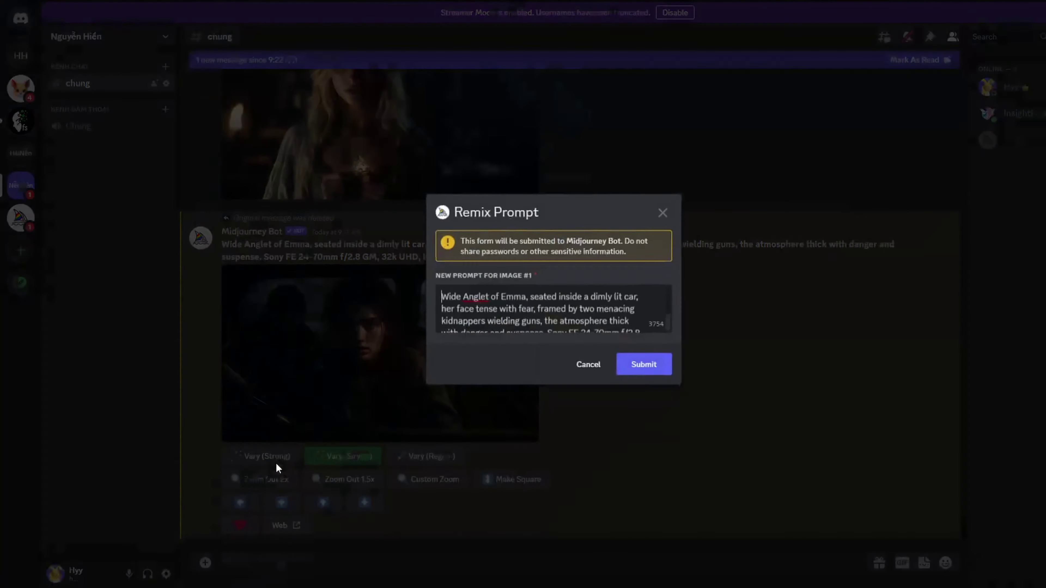
pyautogui.hotkey('ctrl', 'v')
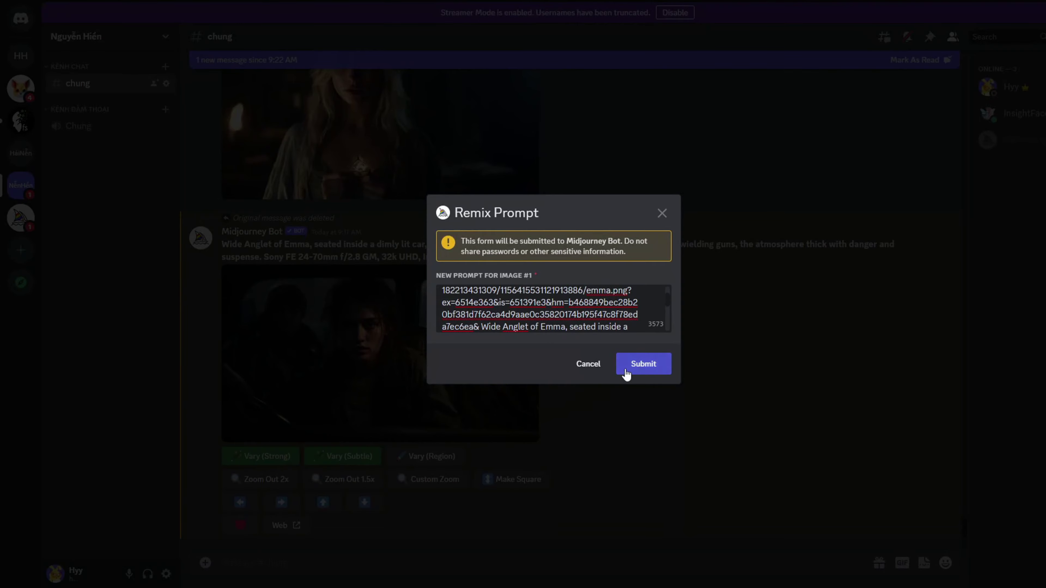
pyautogui.click(627, 369)
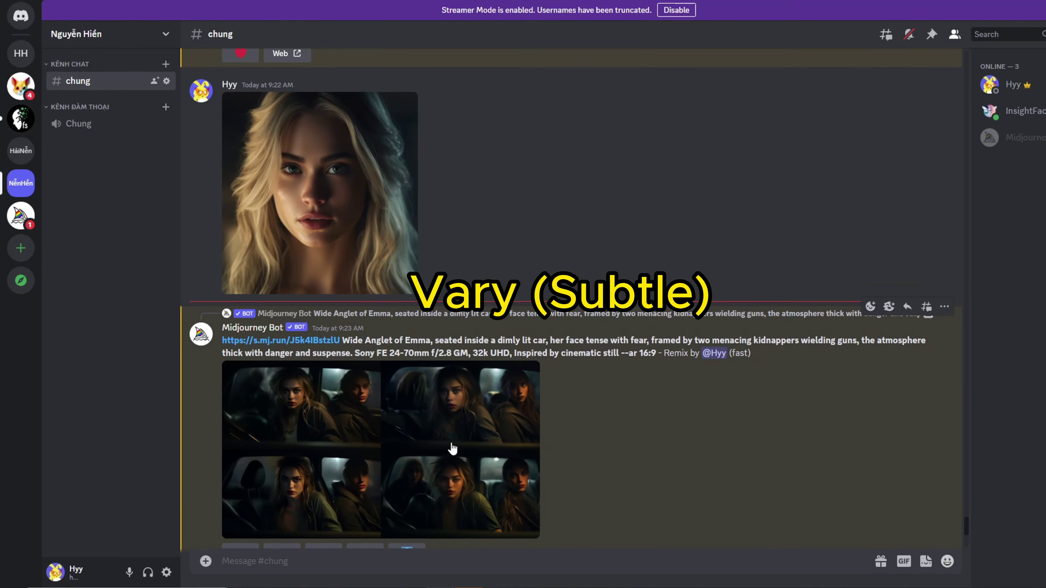
# Upscale image #1 of the finished grid and image #4 of the strong-variation grid
pyautogui.click(452, 444)
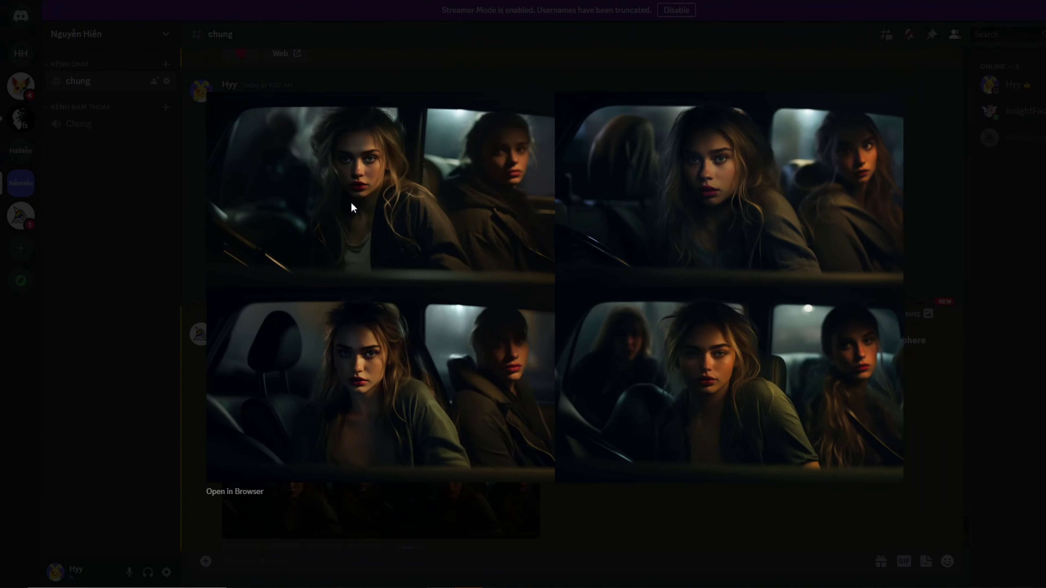
pyautogui.click(130, 270)
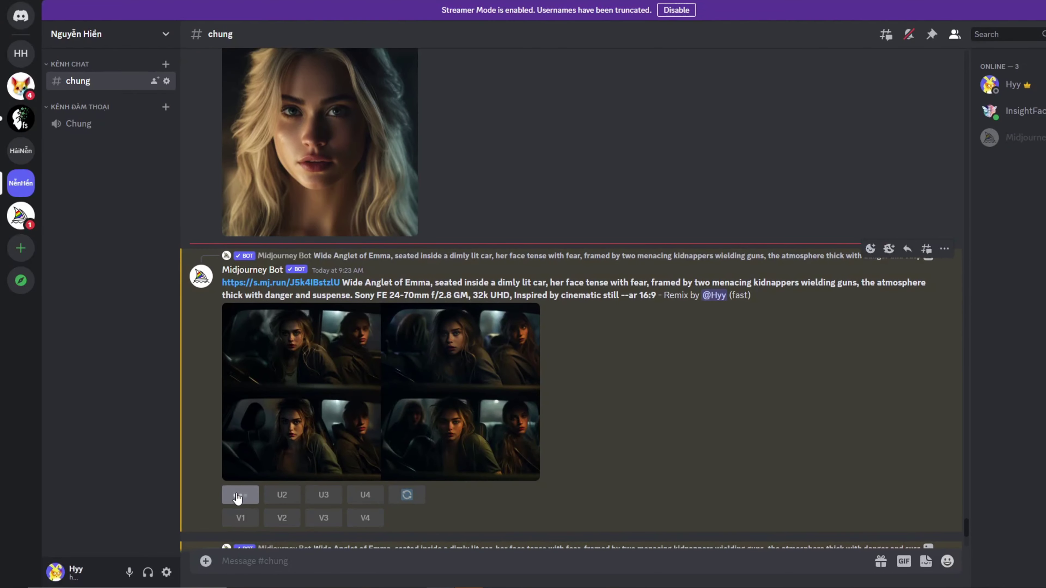
pyautogui.click(241, 496)
pyautogui.click(298, 388)
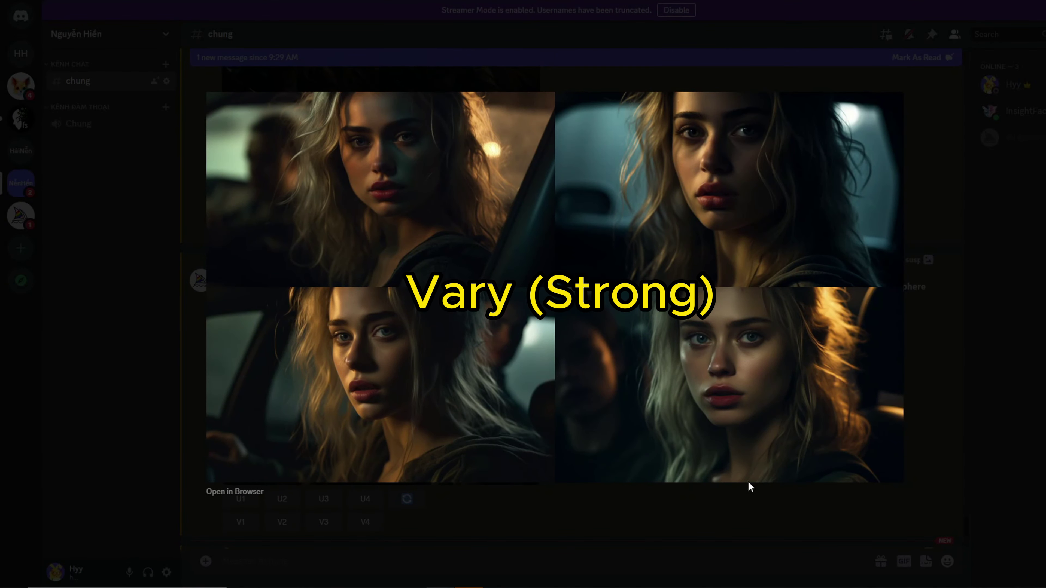
pyautogui.click(610, 526)
pyautogui.click(366, 500)
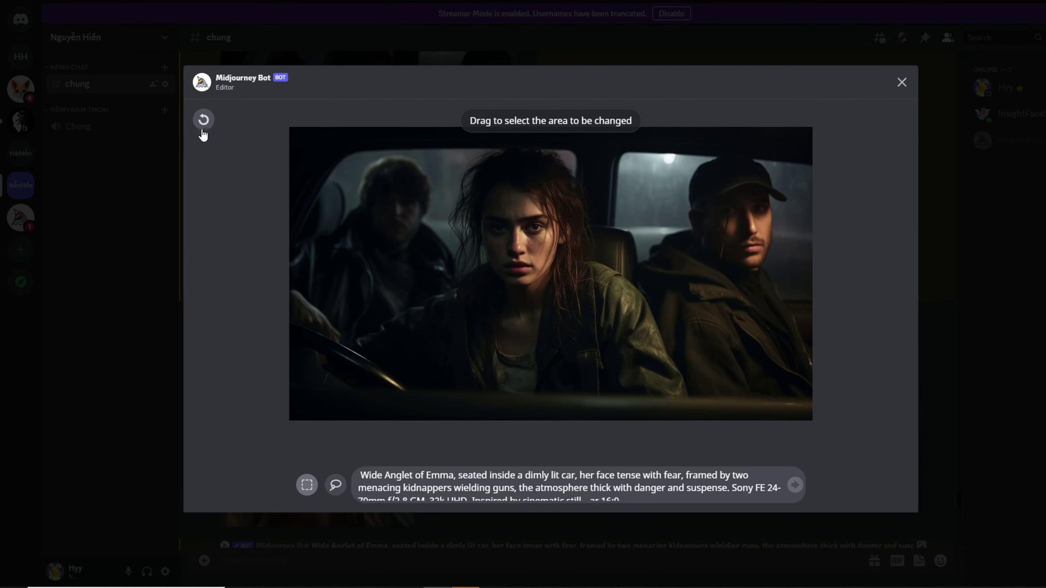
# Clear the old selection, lasso Emma's face, and paste the emma.png link into the region prompt
pyautogui.click(337, 486)
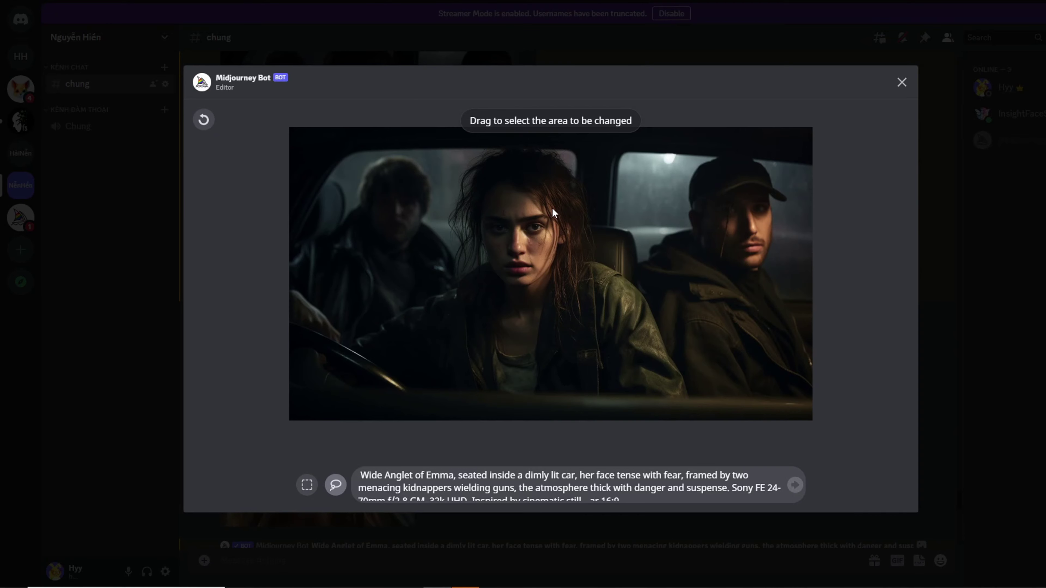
pyautogui.moveTo(551, 208)
pyautogui.mouseDown()
pyautogui.moveTo(498, 184)
pyautogui.moveTo(484, 202)
pyautogui.moveTo(489, 259)
pyautogui.moveTo(528, 285)
pyautogui.mouseUp()
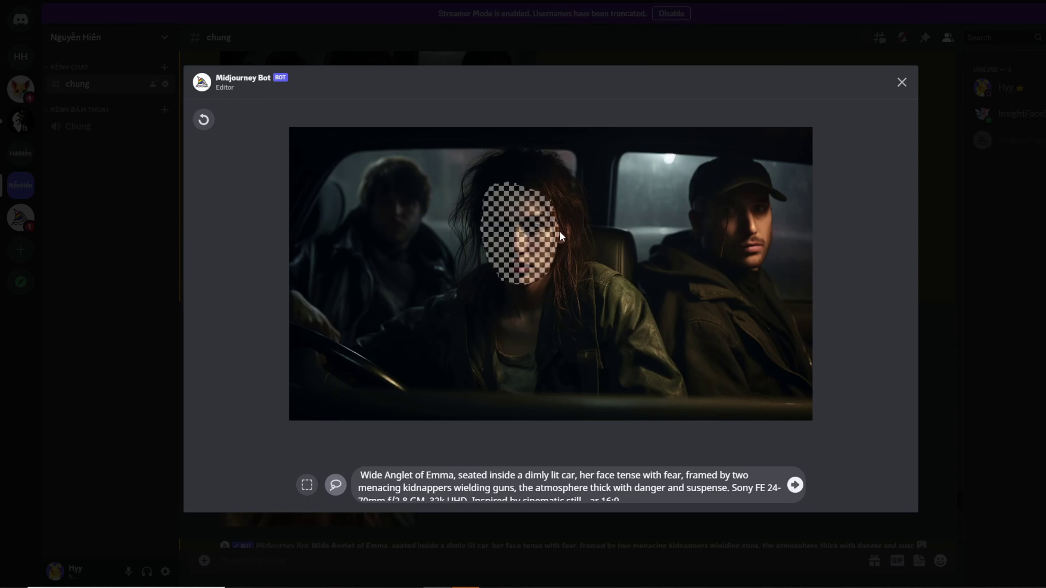
pyautogui.moveTo(560, 231); pyautogui.dragTo(559, 229)
pyautogui.click(358, 478)
pyautogui.hotkey('ctrl', 'v')
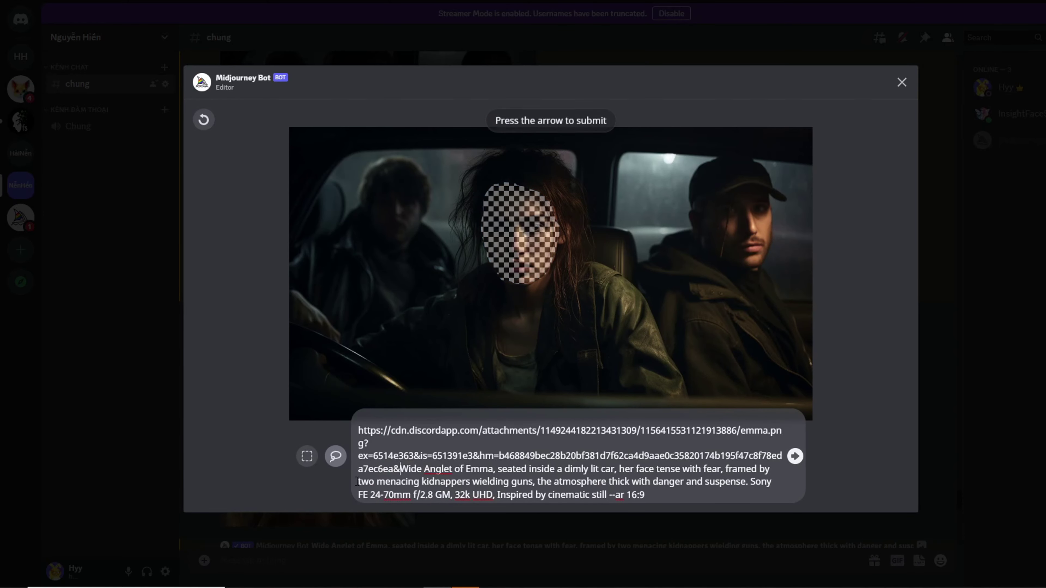
pyautogui.click(794, 459)
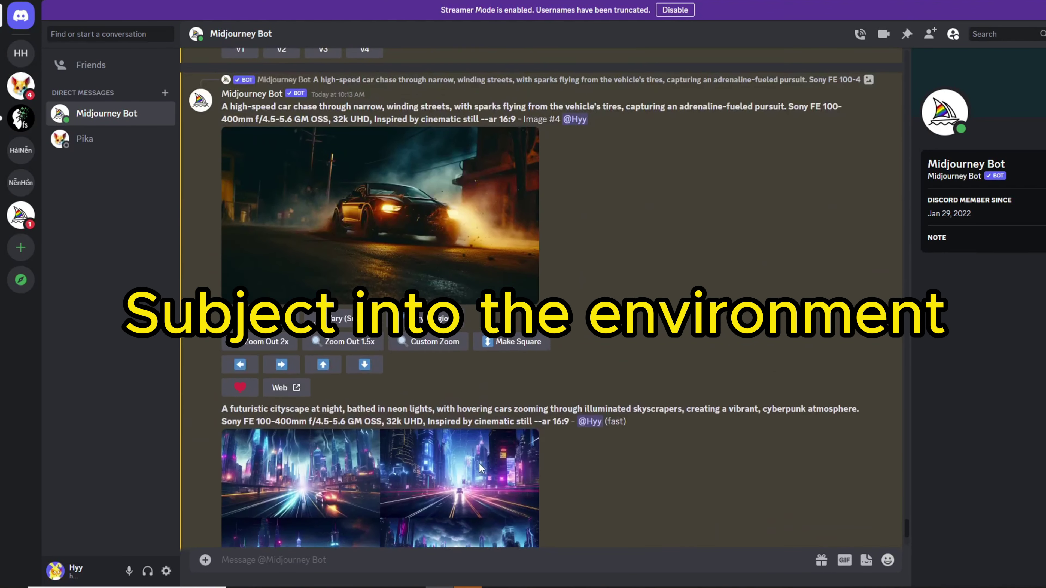
# Inspect the car-chase upscale and copy the link of the cityscape Image #4
pyautogui.click(442, 255)
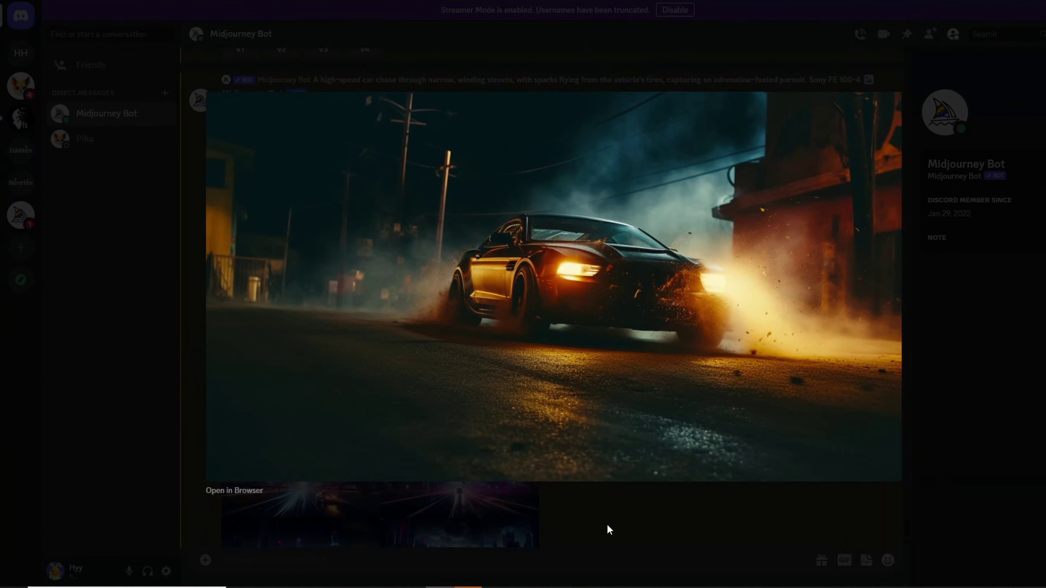
pyautogui.click(607, 525)
pyautogui.scroll(-4, 605, 520)
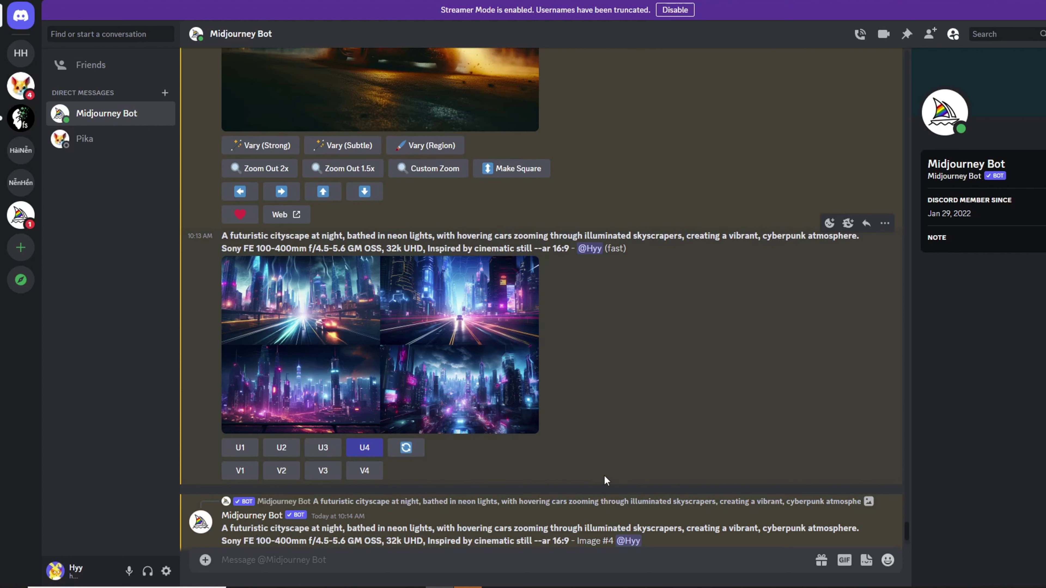
pyautogui.scroll(-5, 506, 486)
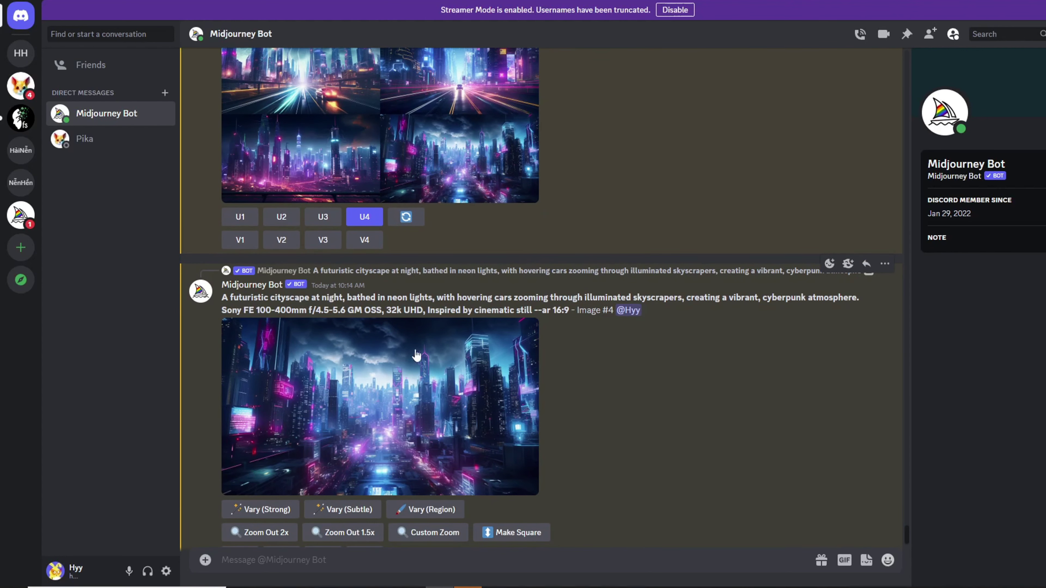
pyautogui.rightClick(397, 372)
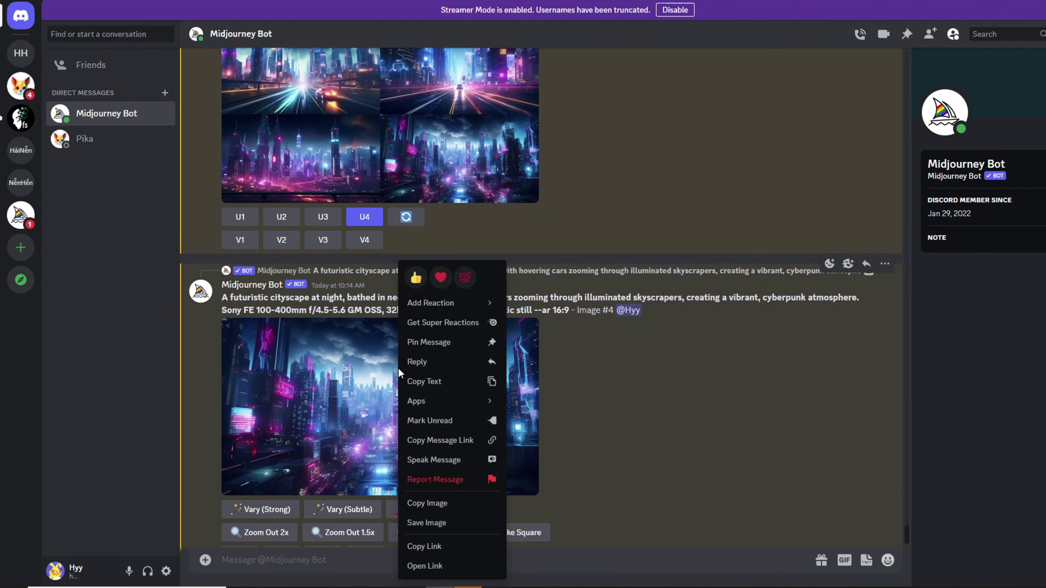
pyautogui.click(436, 554)
# Submit a Vary (Subtle) remix of the car-chase image with the cityscape link pasted in
pyautogui.scroll(9, 593, 387)
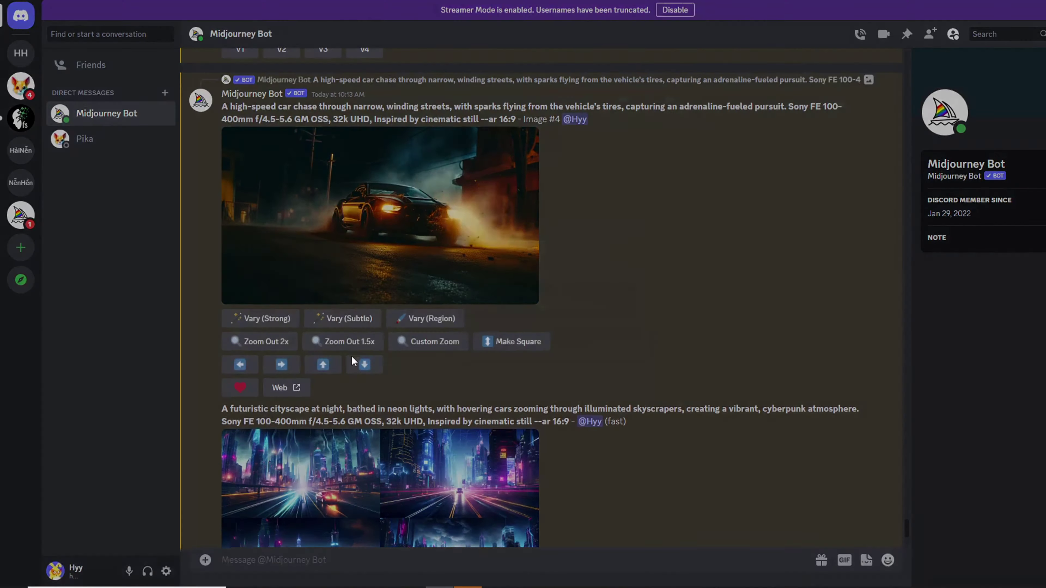
pyautogui.click(349, 318)
pyautogui.hotkey('ctrl', 'v')
pyautogui.click(643, 361)
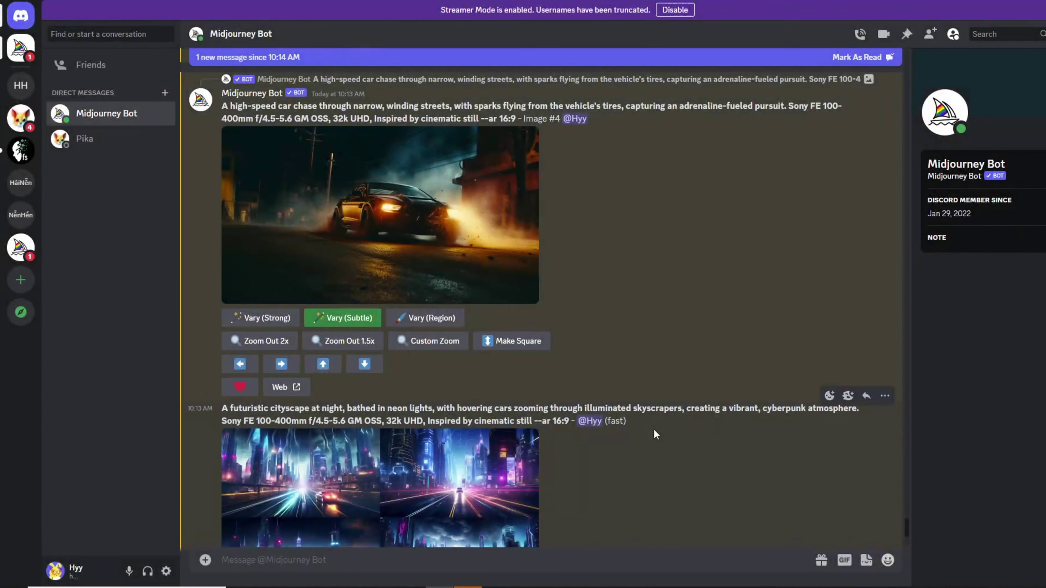
pyautogui.scroll(-10, 654, 429)
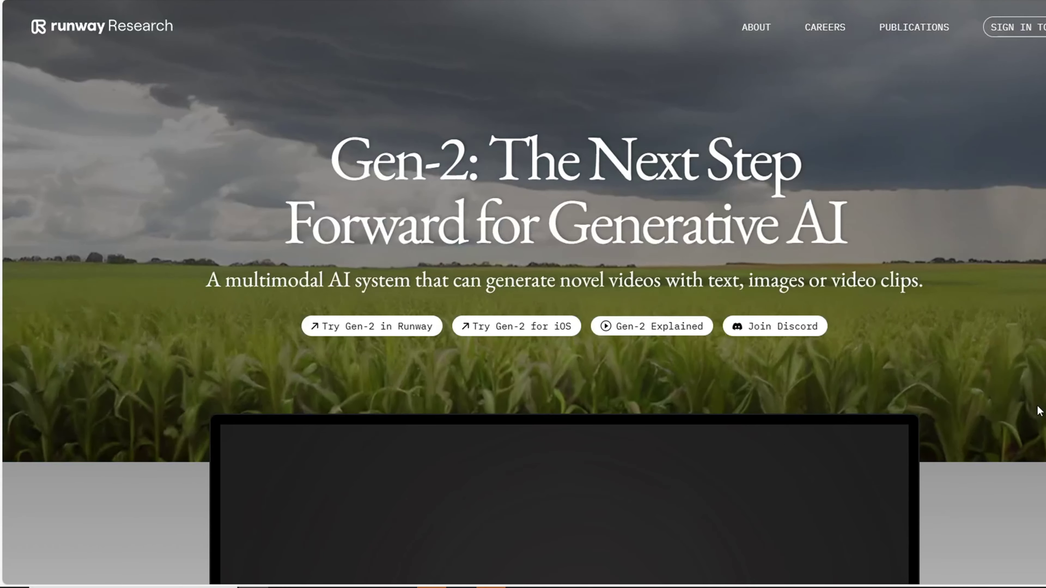
# Scroll the Runway Gen-2 page past Mode 01 to the Mode 02 Text + Image to Video section
pyautogui.scroll(-15, 1038, 410)
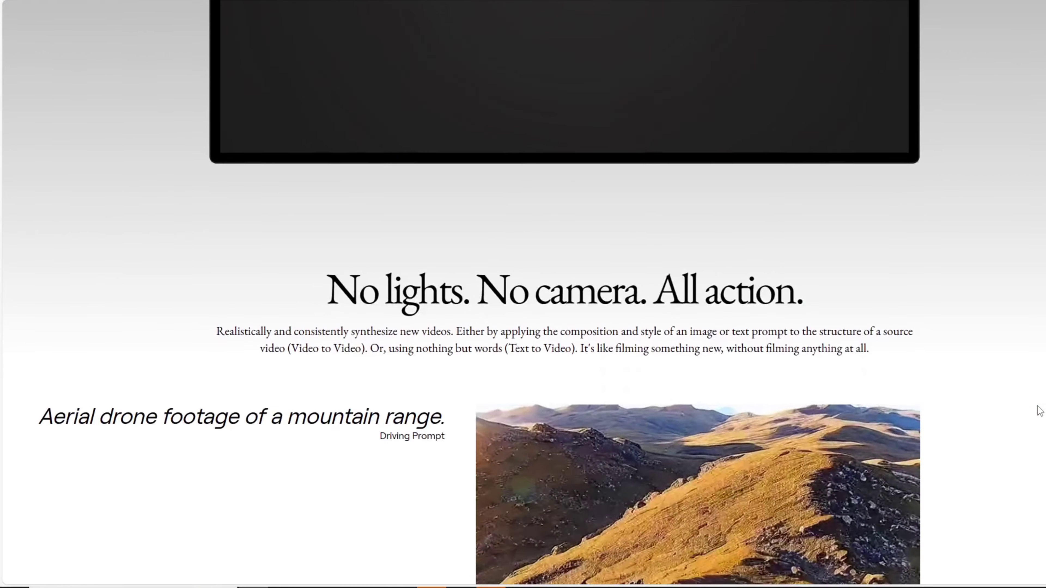
pyautogui.scroll(-20, 1039, 410)
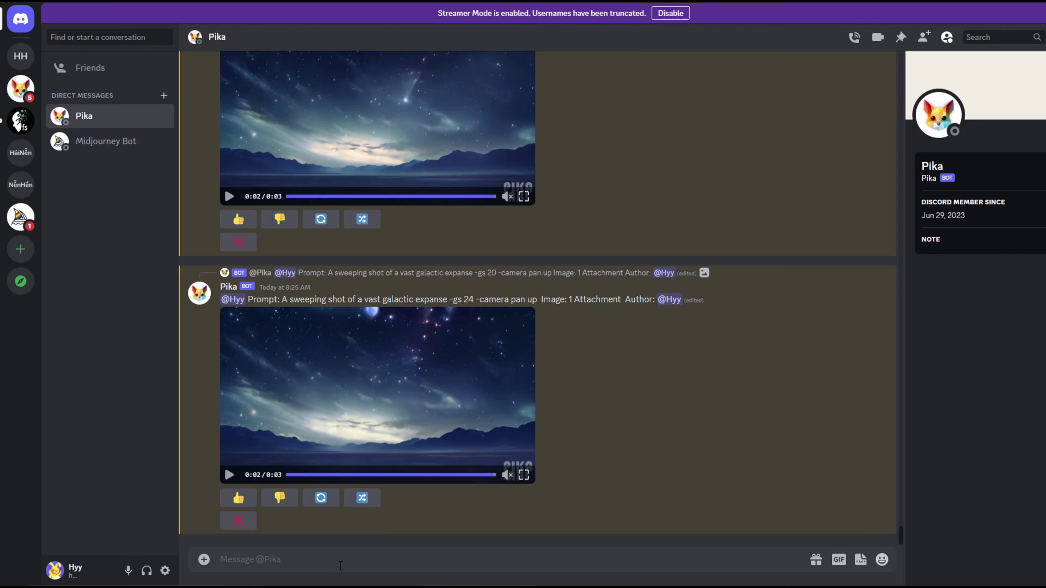
# Start a Pika /animate command with frame3.4.png attached as the image
pyautogui.write('/')
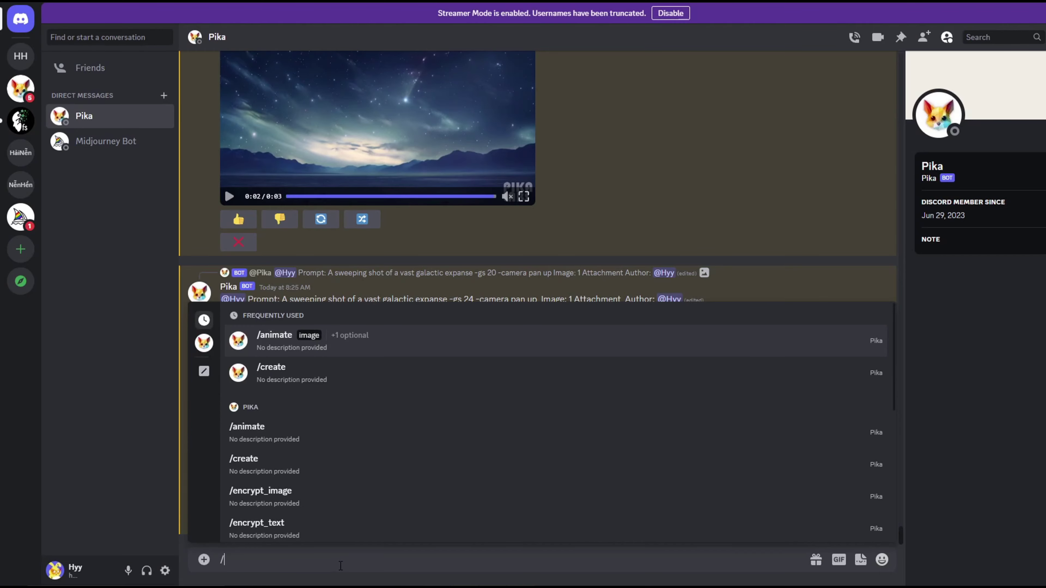
pyautogui.click(352, 344)
pyautogui.click(293, 490)
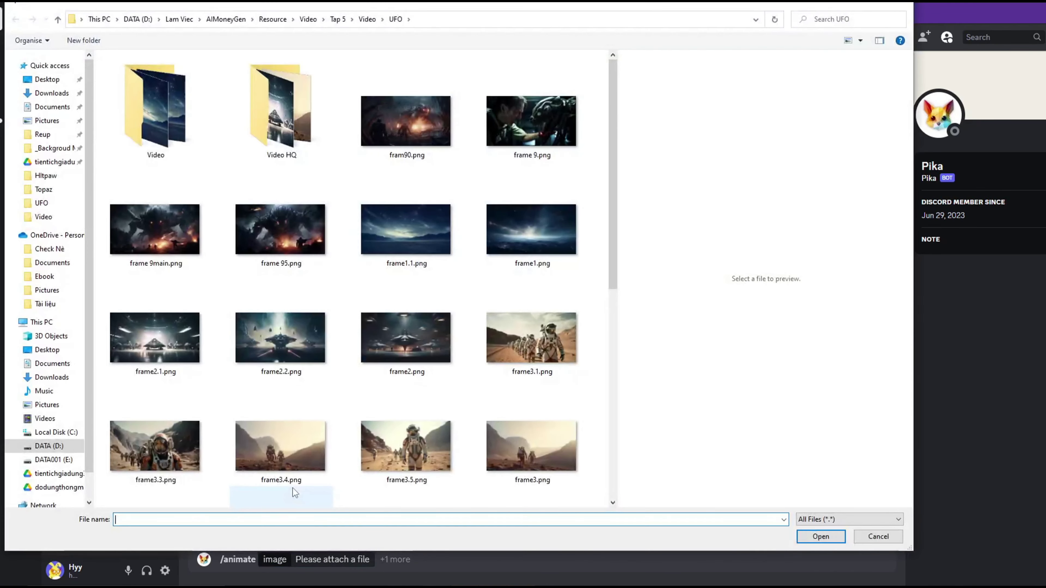
pyautogui.click(264, 458)
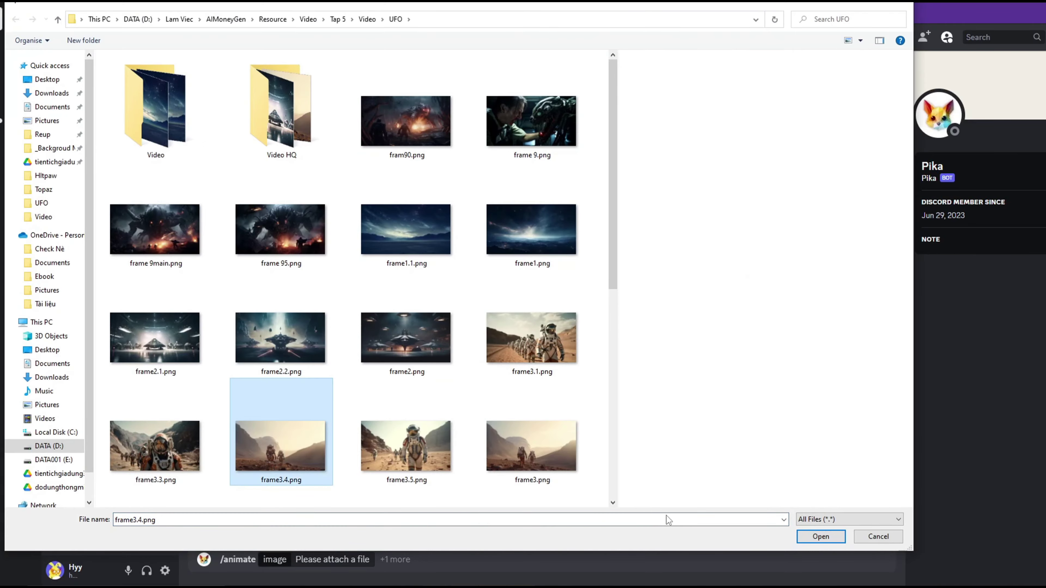
pyautogui.click(814, 537)
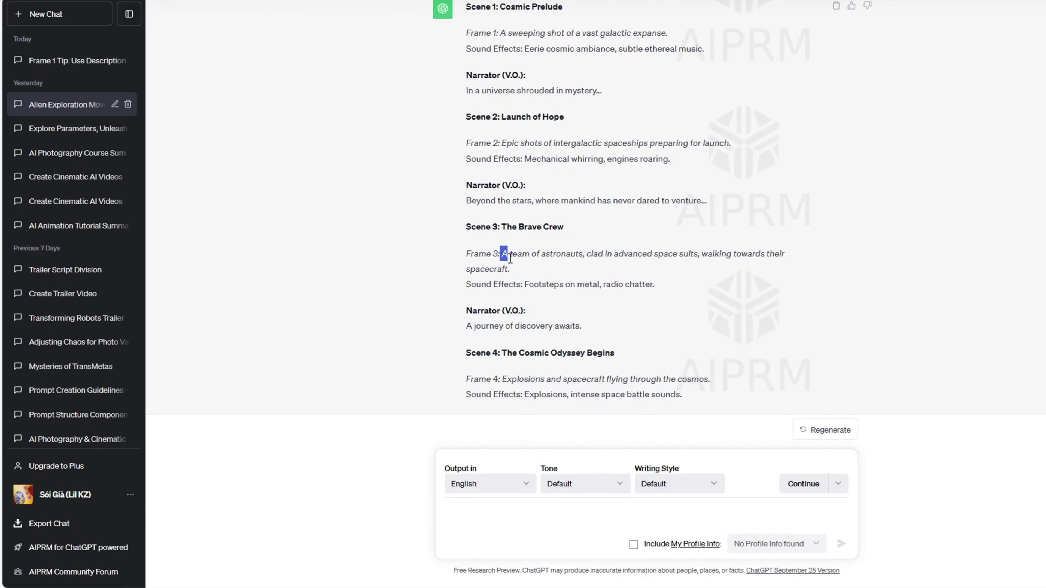
# Copy the Frame 3 astronaut-team sentence from ChatGPT and send it as the animate prompt
pyautogui.moveTo(510, 258); pyautogui.dragTo(509, 269)
pyautogui.rightClick(513, 262)
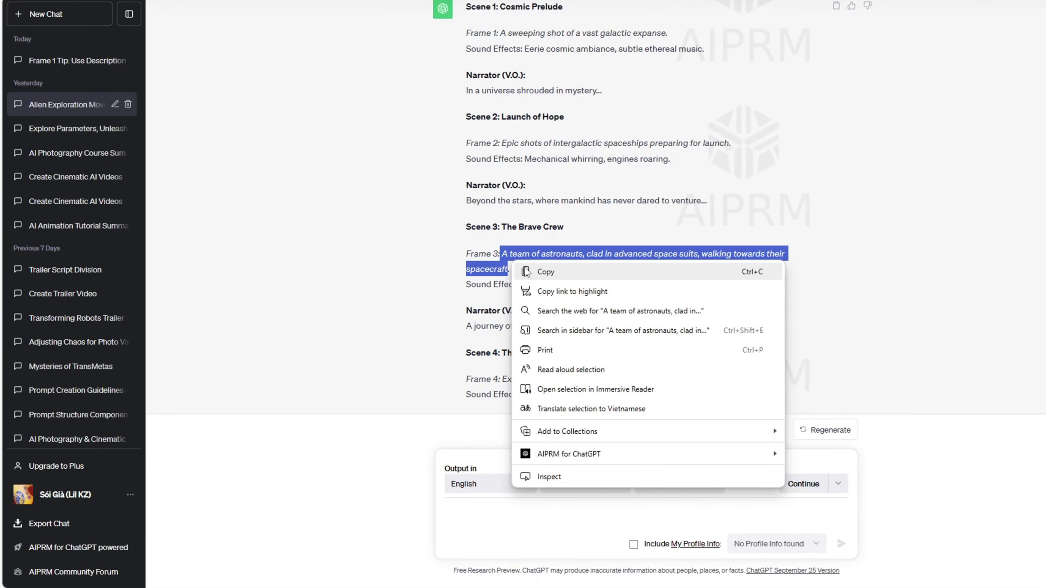
pyautogui.click(546, 272)
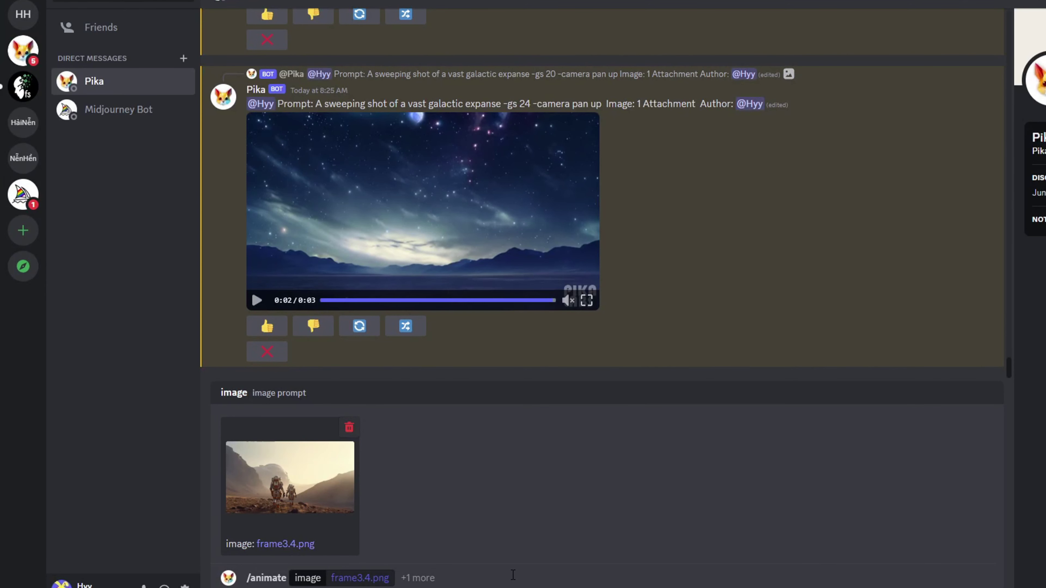
pyautogui.click(513, 574)
pyautogui.hotkey('ctrl', 'v')
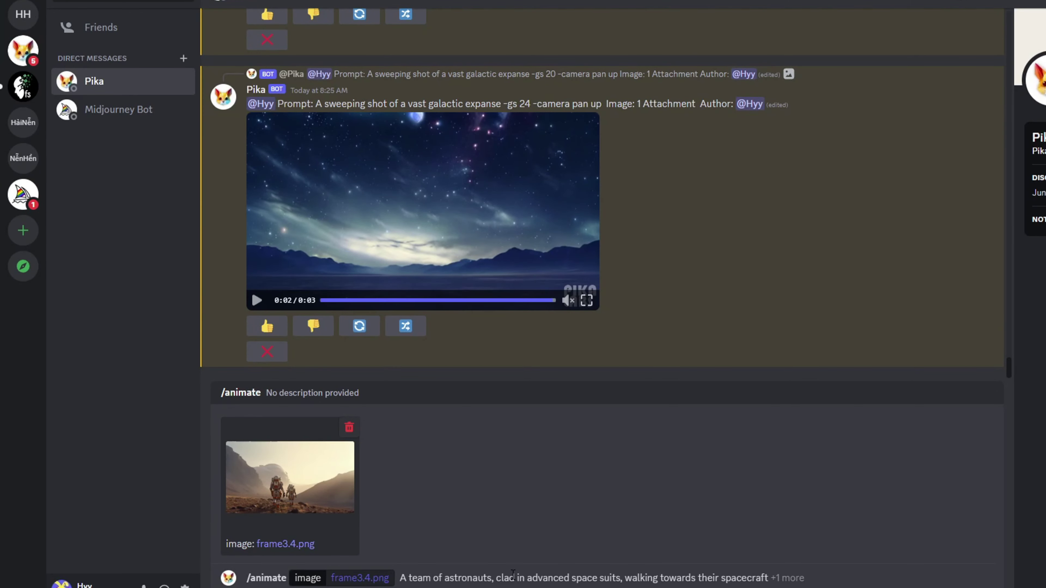
pyautogui.press('Return')
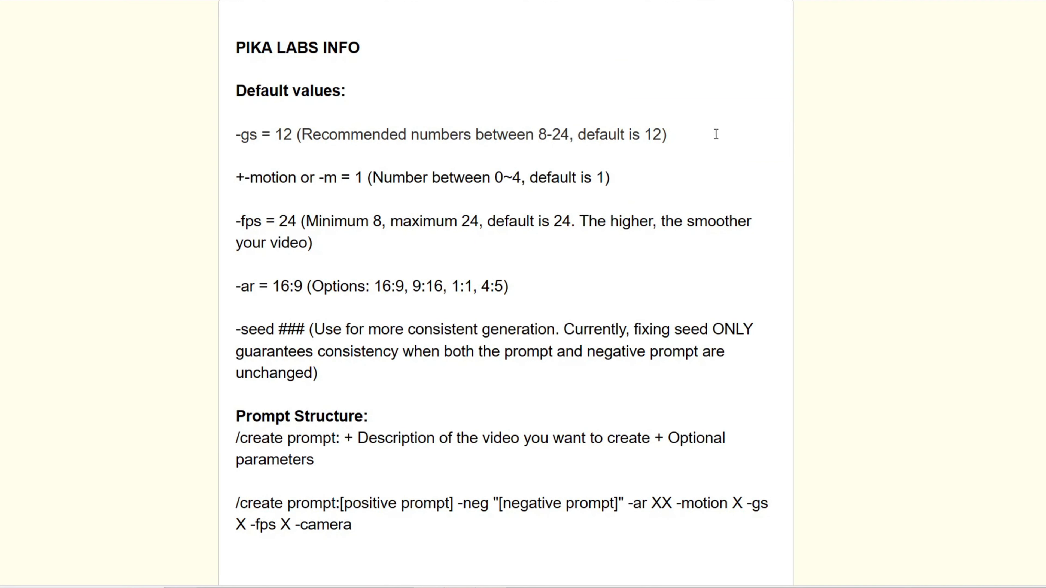
# Highlight the -gs default line and the Guidance Skill explanation in the Pika Labs article
pyautogui.moveTo(716, 135); pyautogui.dragTo(246, 140)
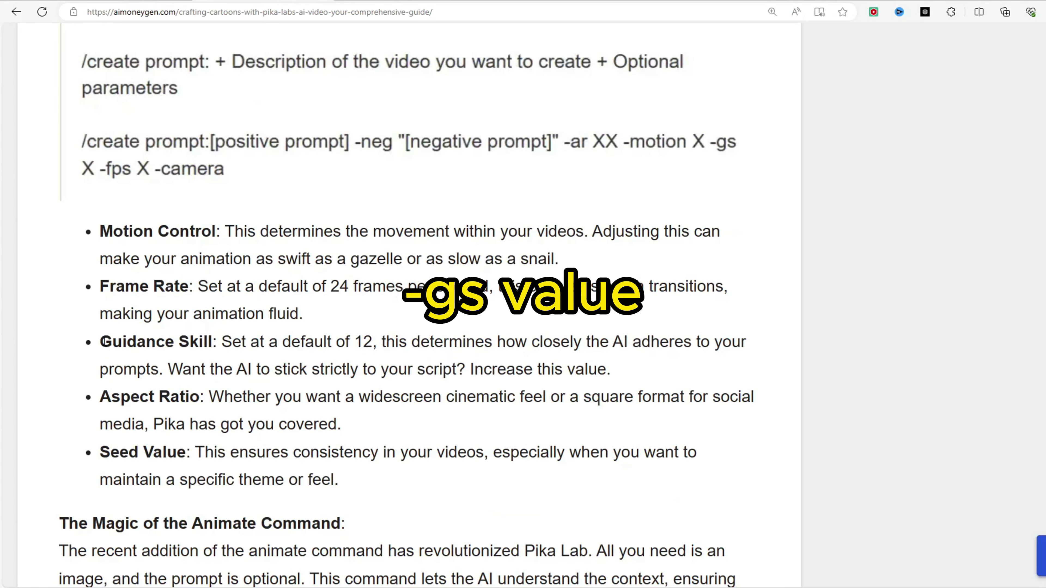
pyautogui.moveTo(104, 341); pyautogui.dragTo(146, 341)
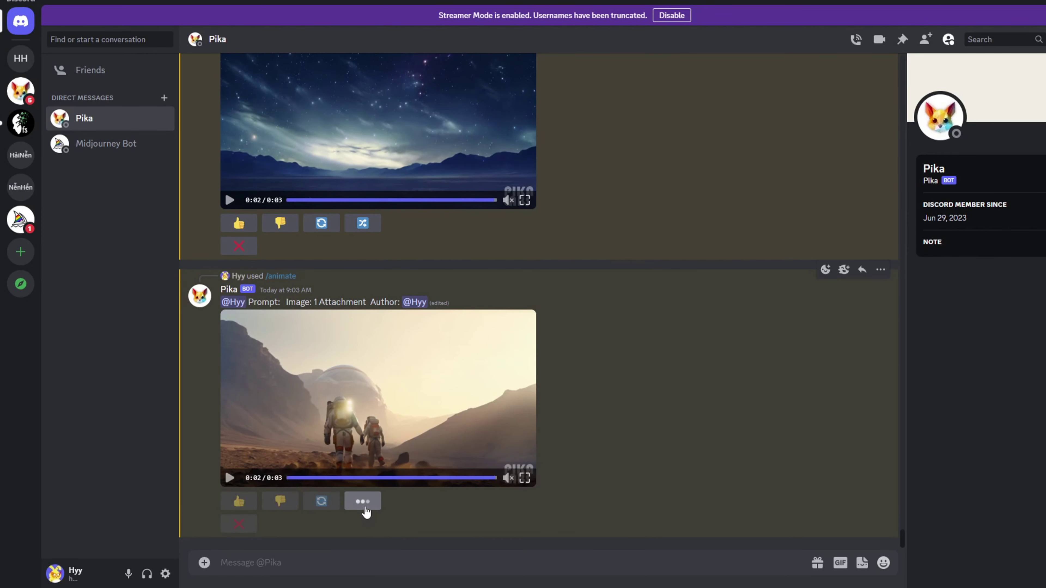
# Remix the astronaut clip with the pasted prompt, then resubmit it with -gs 15 and -camera zoom in
pyautogui.click(362, 501)
pyautogui.hotkey('ctrl', 'v')
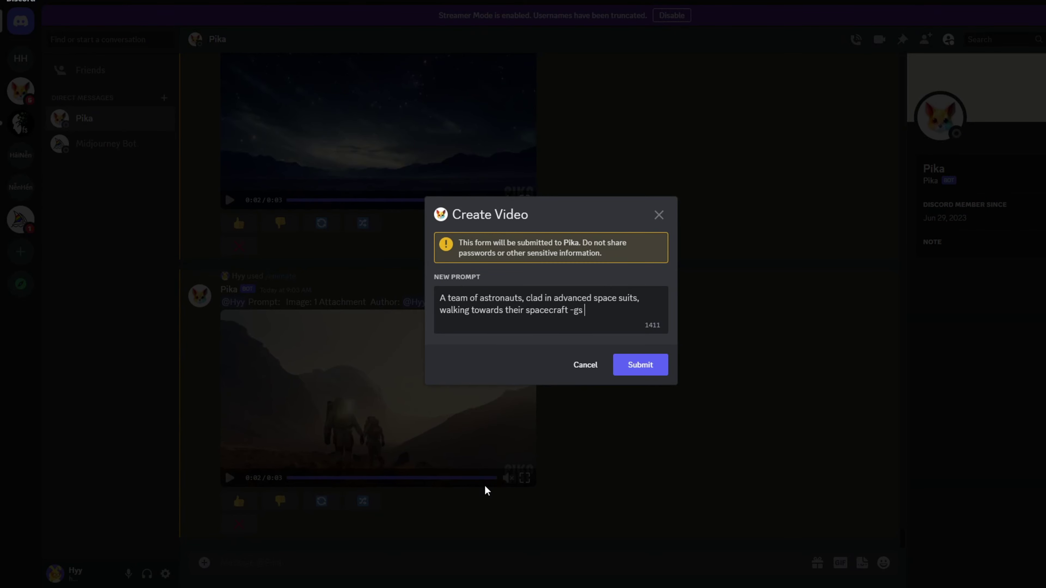
pyautogui.click(645, 368)
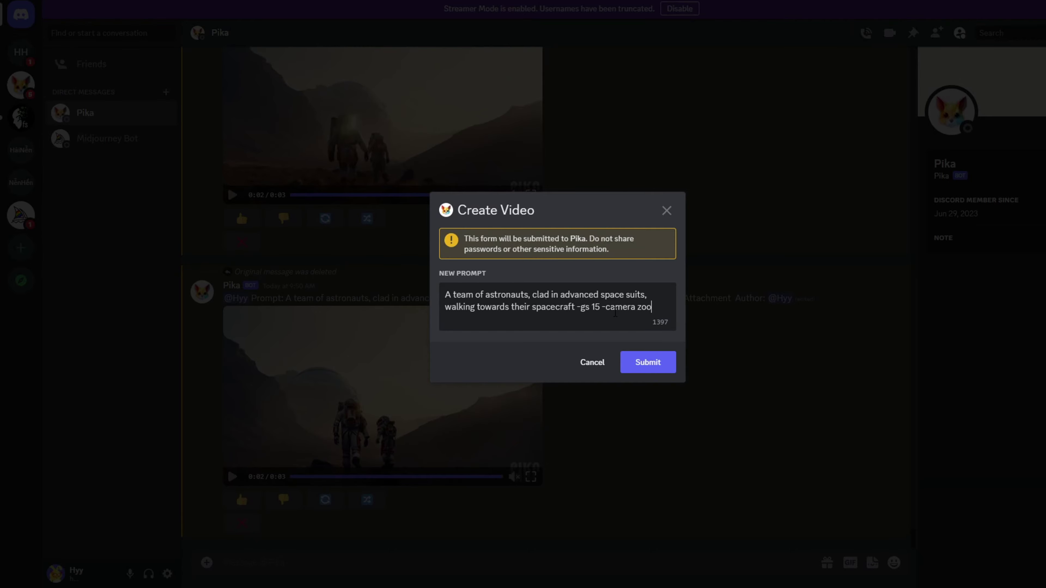
pyautogui.hotkey('ctrl', 'a')
pyautogui.click(648, 363)
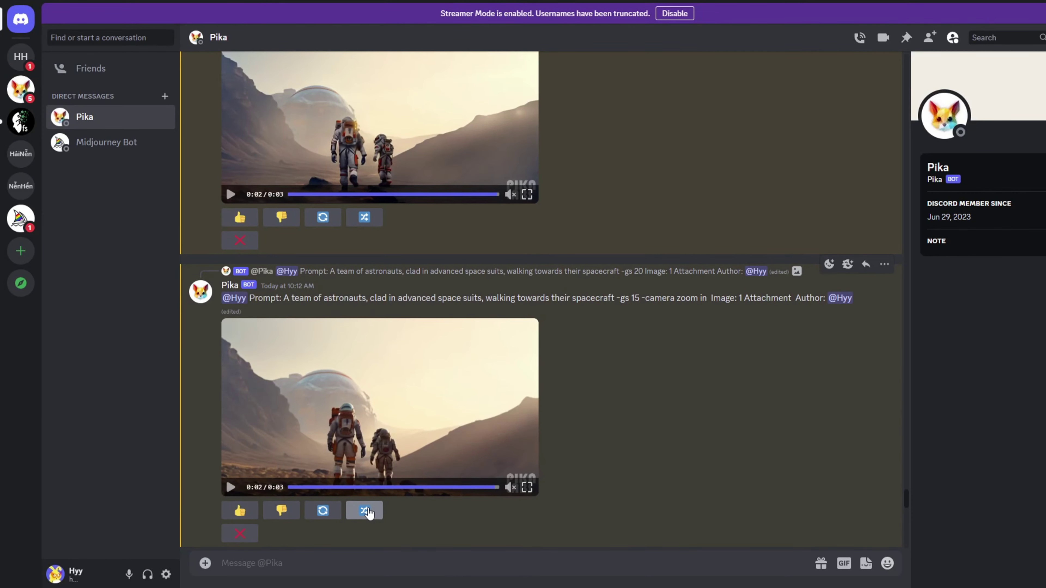
# Open the remix prompt under the clips for a pan-left or rotate-anticlockwise variation
pyautogui.click(364, 511)
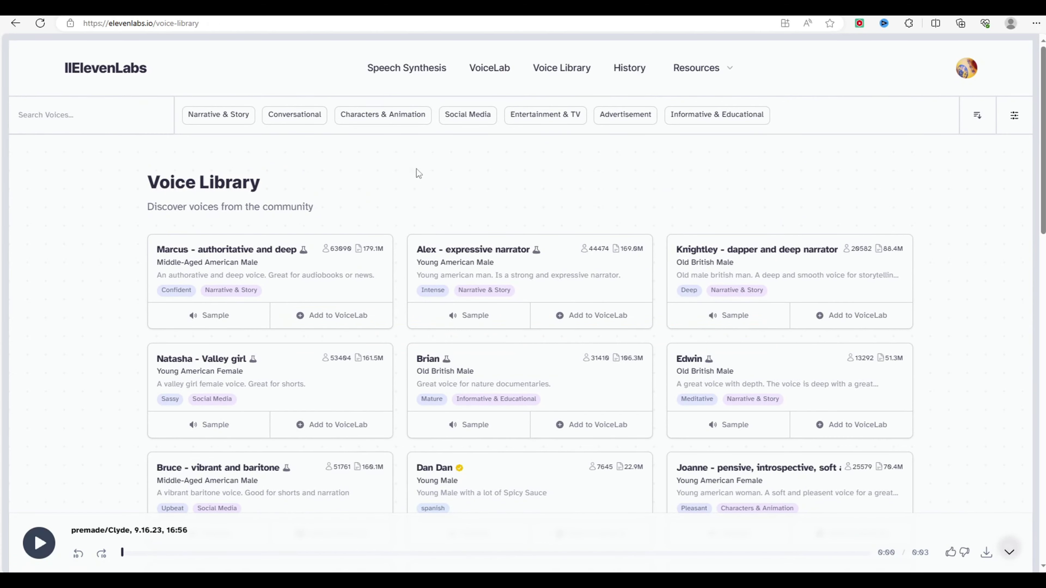
# Filter the Voice Library to Characters & Animation, Young, Male voices and preview the Joanne and Nolan samples
pyautogui.click(376, 119)
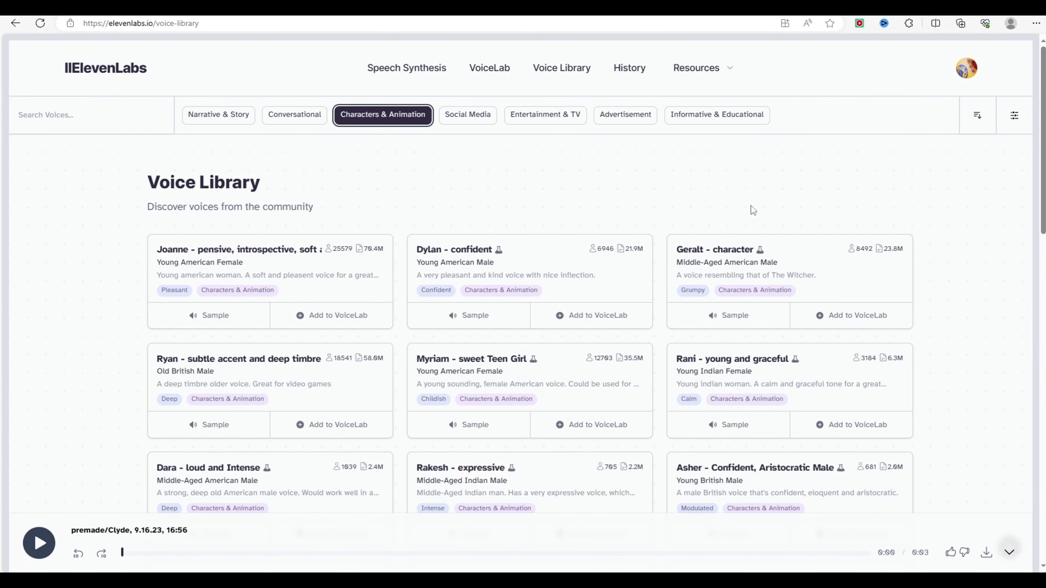
pyautogui.click(1014, 116)
pyautogui.click(346, 159)
pyautogui.click(330, 196)
pyautogui.click(218, 354)
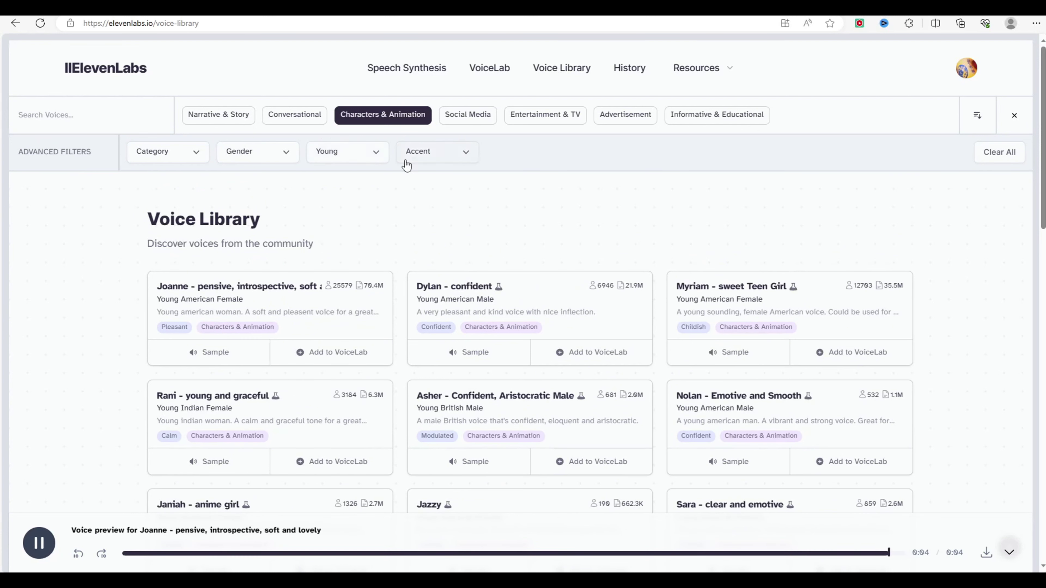
pyautogui.click(255, 153)
pyautogui.click(243, 196)
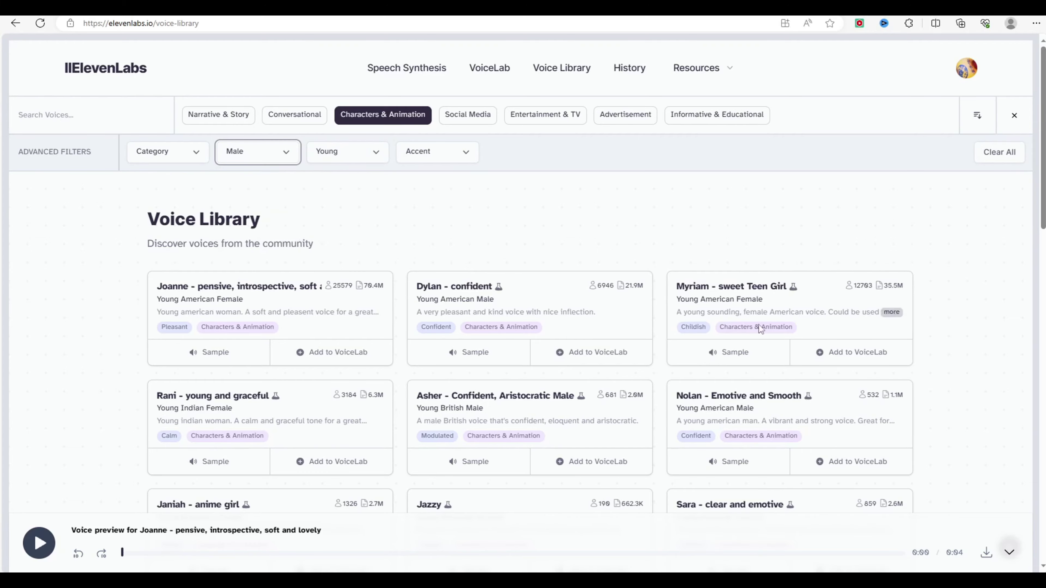
pyautogui.click(710, 353)
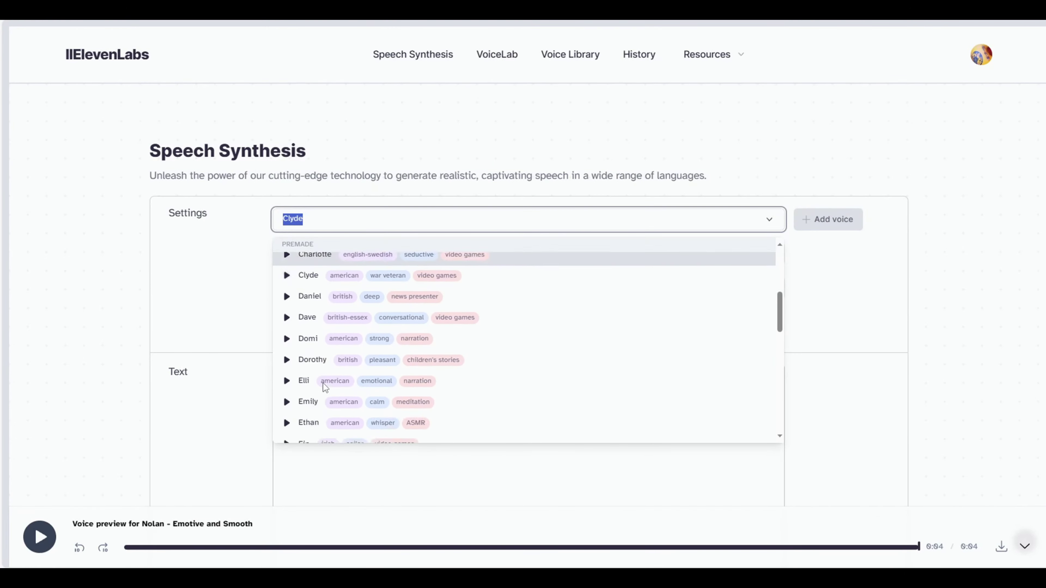
# Generate the line with the Dorothy voice and download the resulting clip
pyautogui.scroll(-2, 332, 329)
pyautogui.click(333, 326)
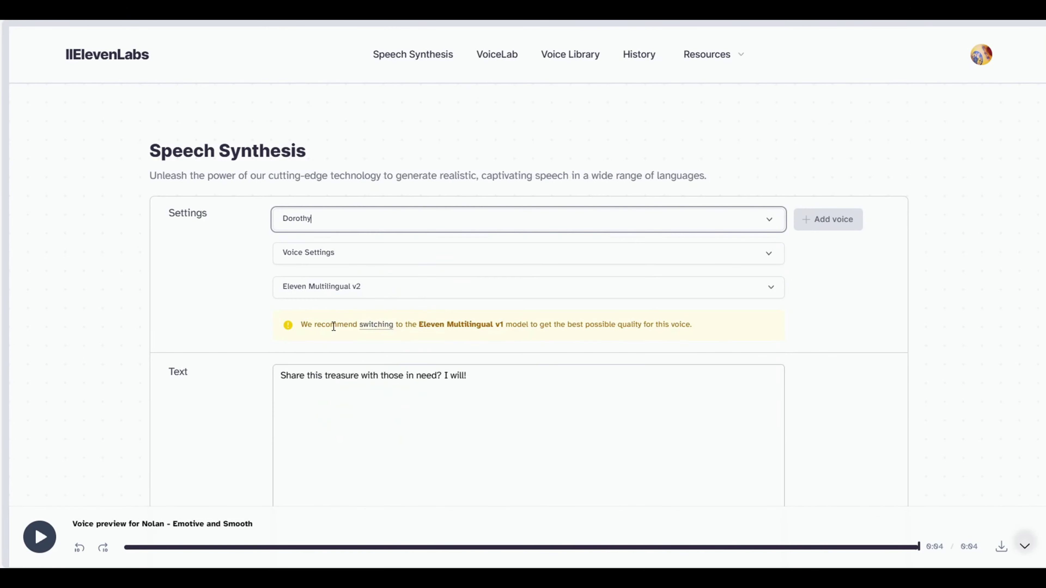
pyautogui.scroll(-5, 340, 418)
pyautogui.click(416, 363)
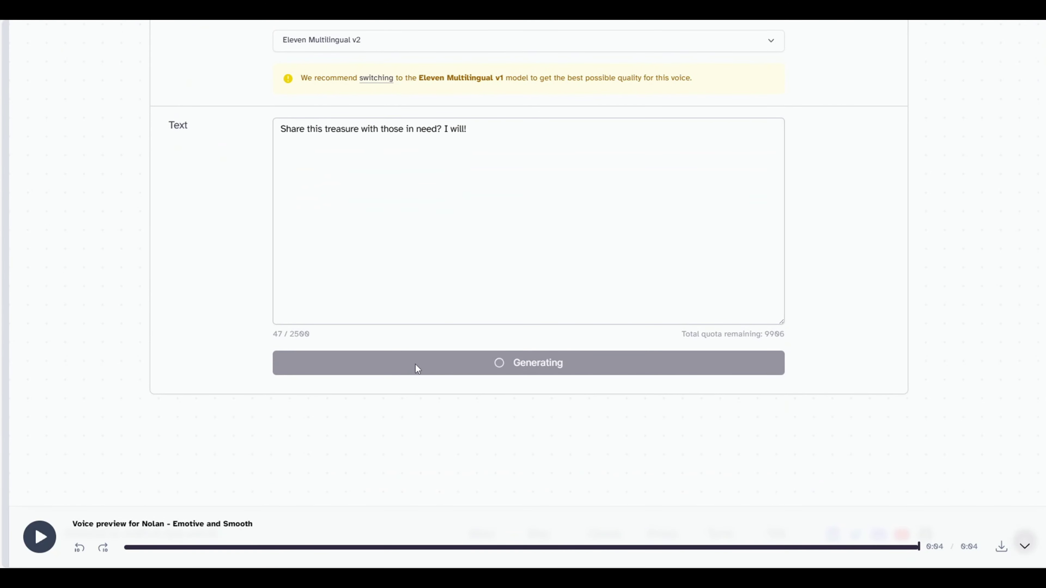
pyautogui.scroll(4, 415, 365)
pyautogui.scroll(-2, 413, 368)
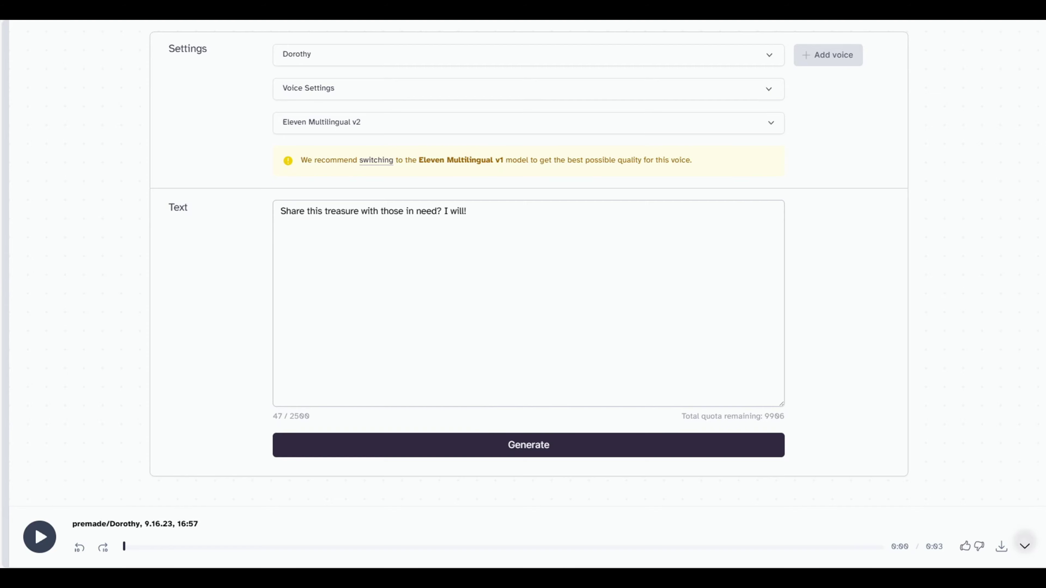
pyautogui.click(997, 548)
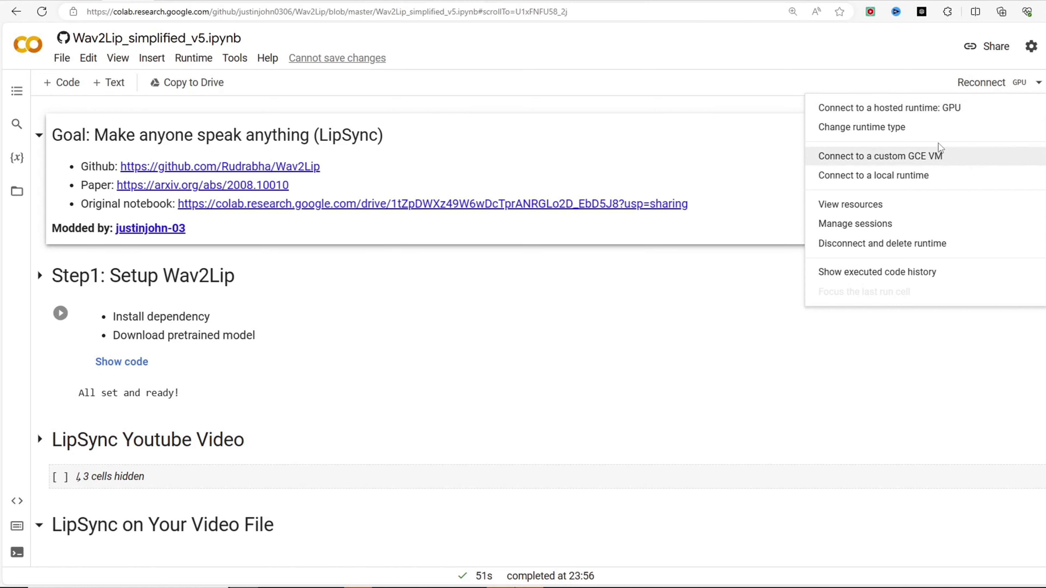
# Connect the Wav2Lip notebook to a hosted GPU runtime and run the Step1 Setup Wav2Lip cell
pyautogui.click(919, 110)
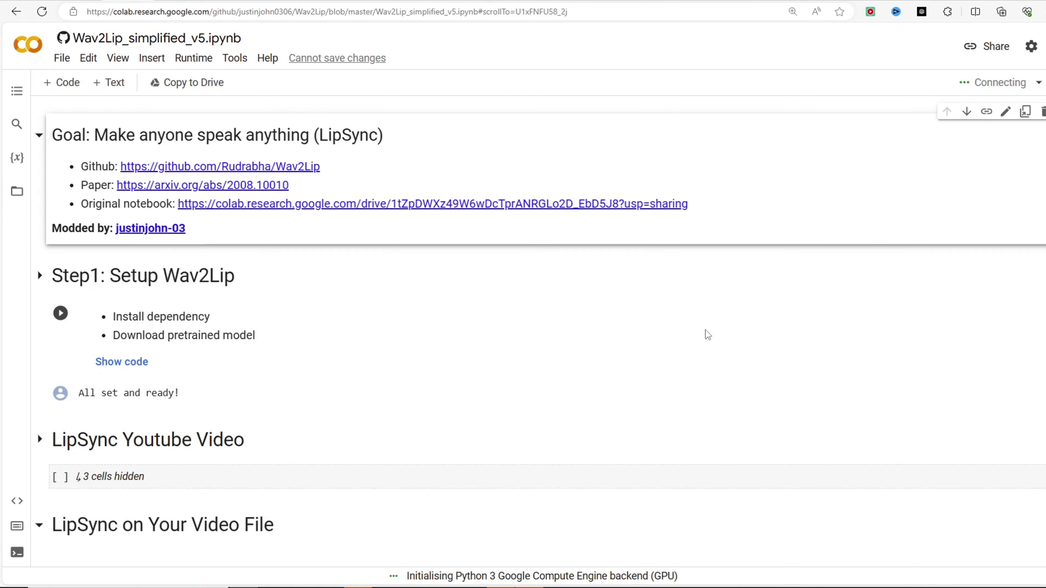
pyautogui.click(59, 315)
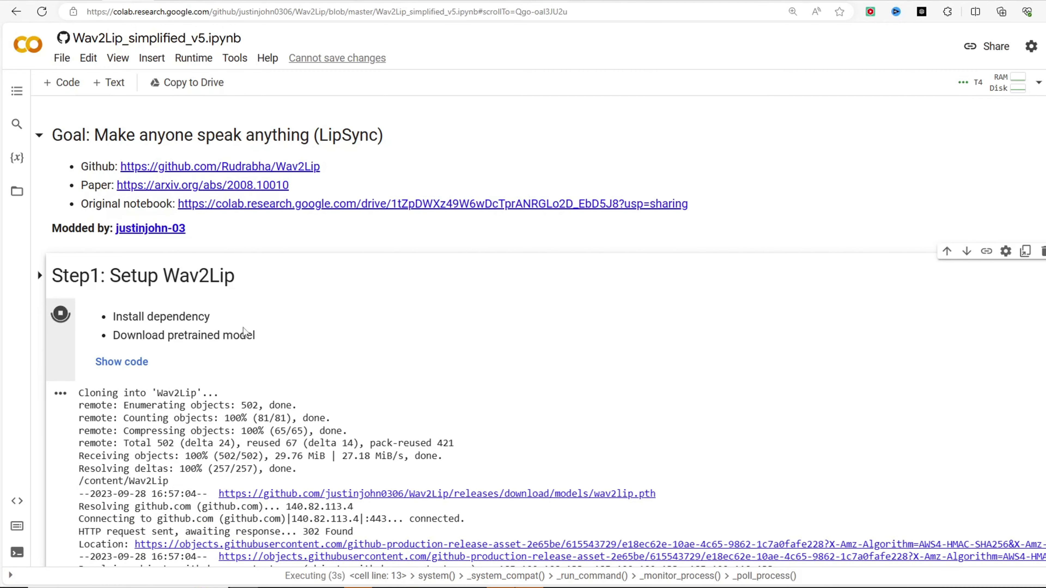
pyautogui.scroll(-4, 250, 348)
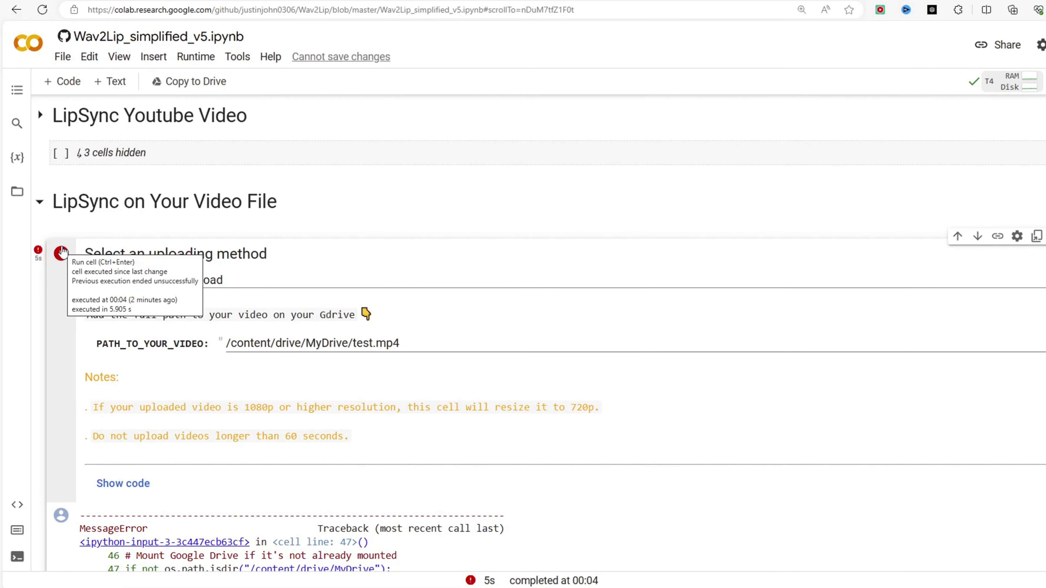
# Rerun the video upload cell with Google Drive access and upload the young woman video
pyautogui.click(63, 252)
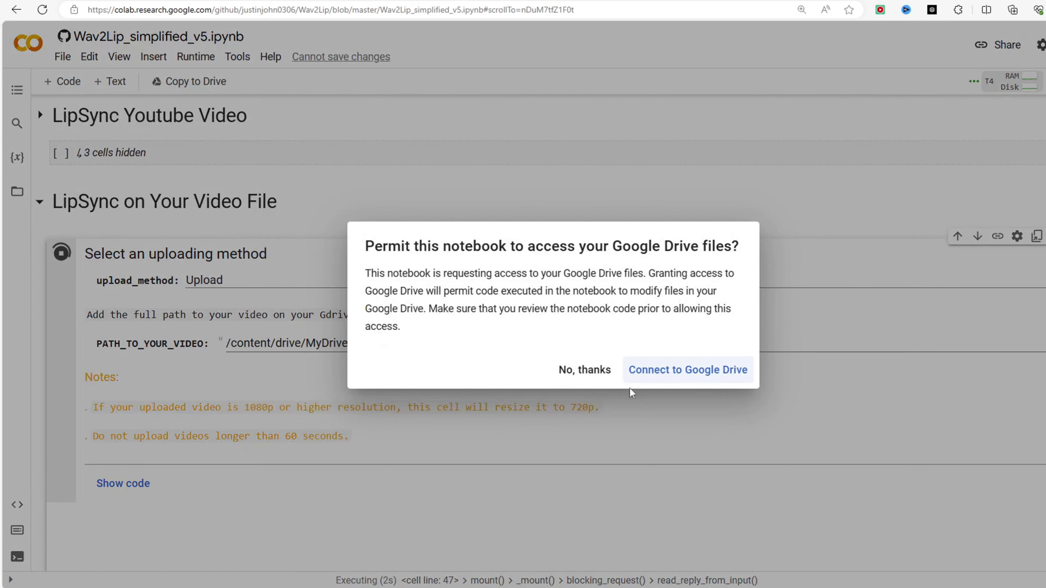
pyautogui.click(664, 371)
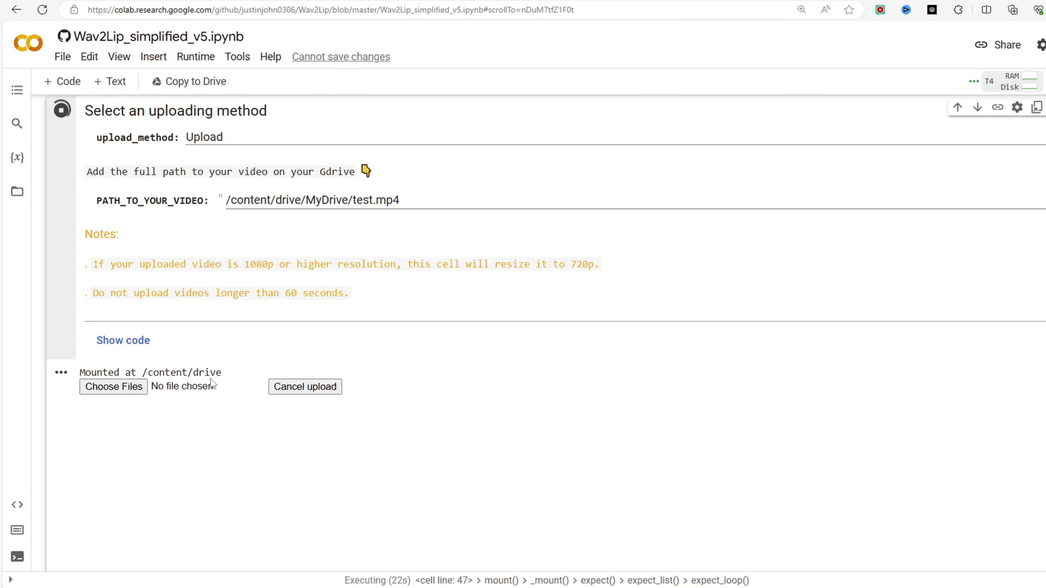
pyautogui.click(114, 387)
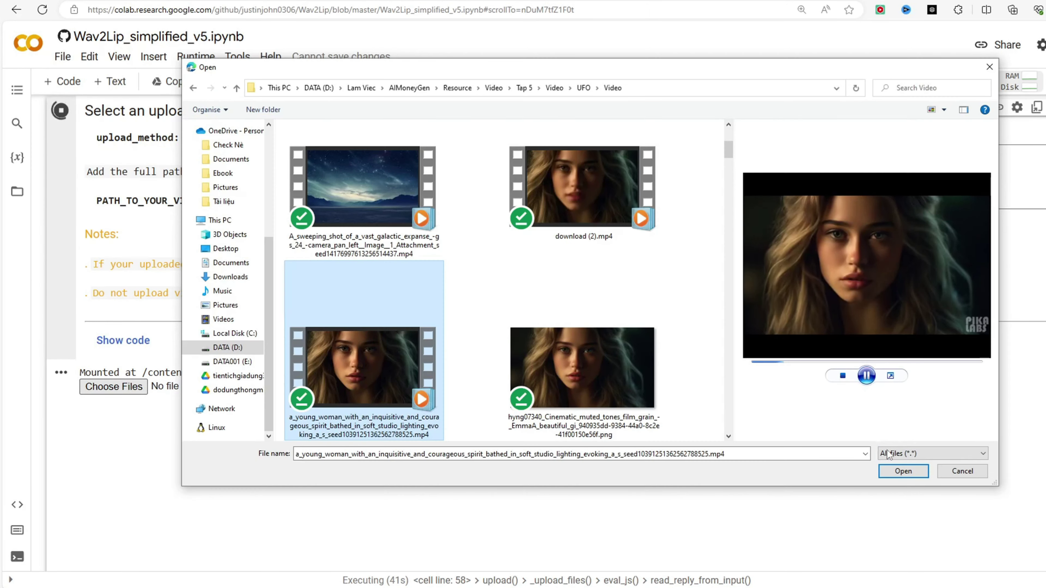
pyautogui.click(902, 471)
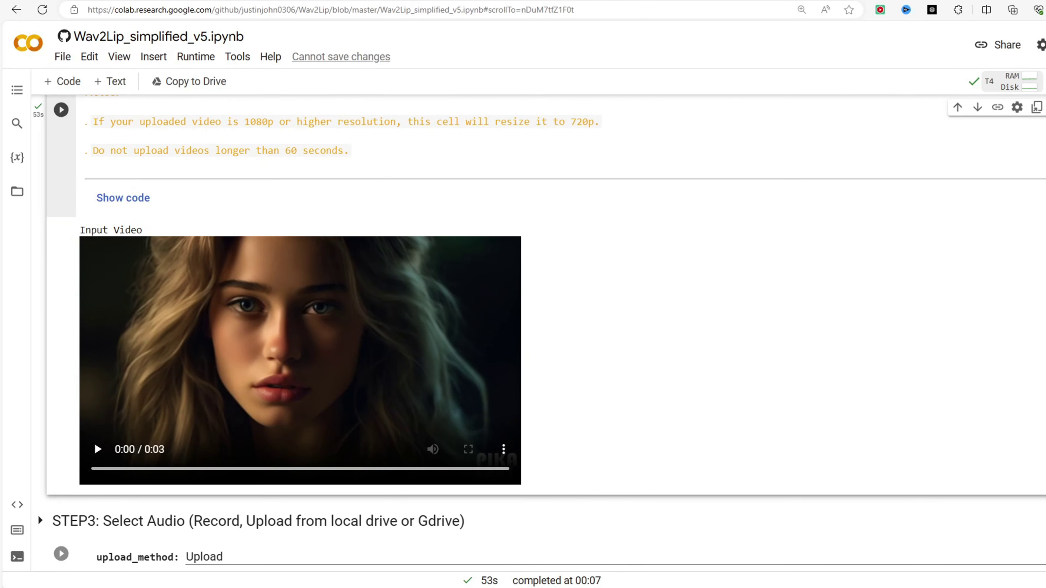
# Upload voice Emma.mp3 in the audio step and run STEP4 to generate the lip-synced video
pyautogui.scroll(-5, 622, 416)
pyautogui.click(61, 337)
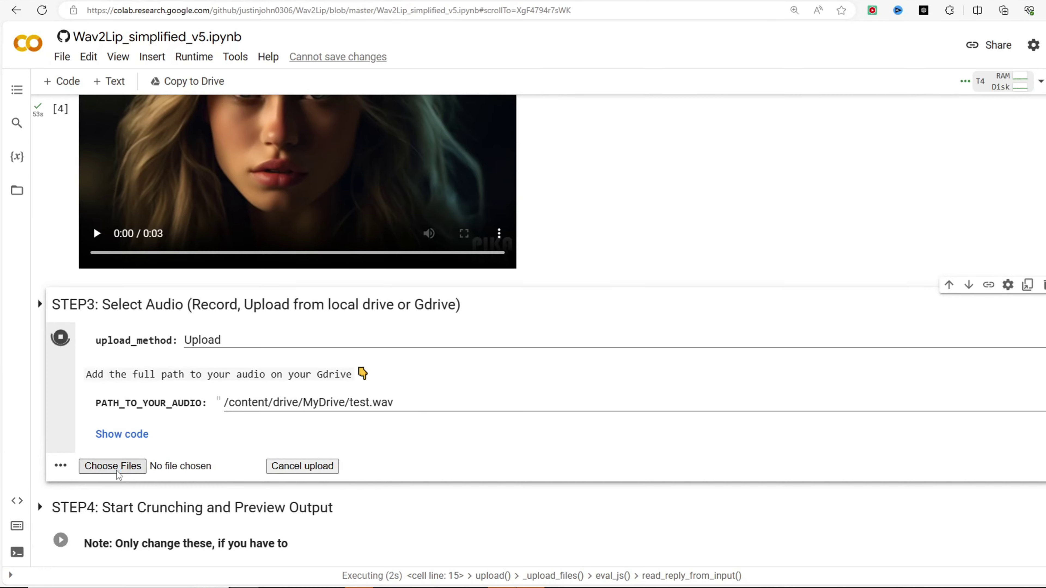
pyautogui.click(96, 468)
pyautogui.doubleClick(314, 182)
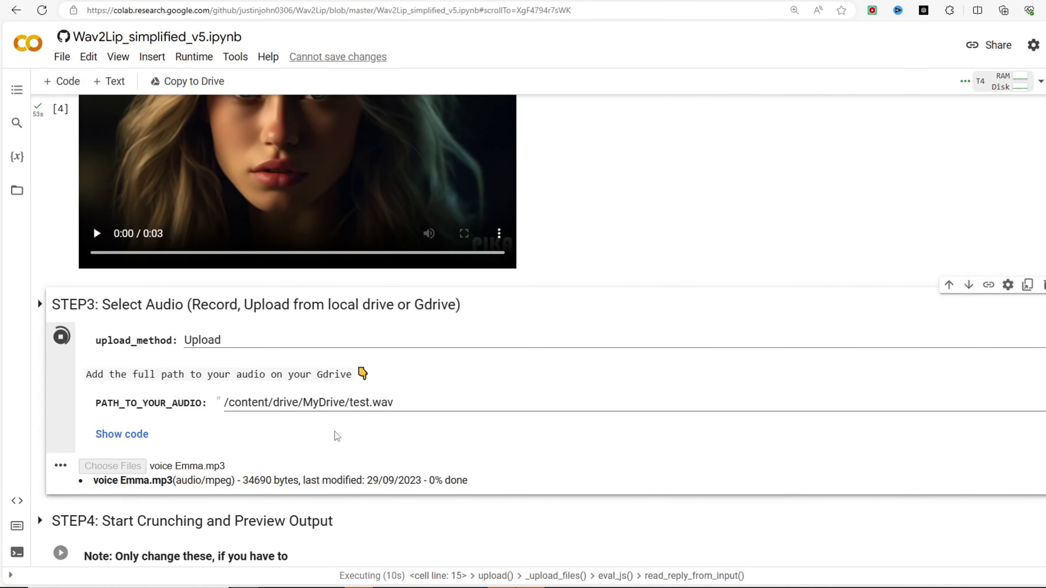
pyautogui.click(61, 213)
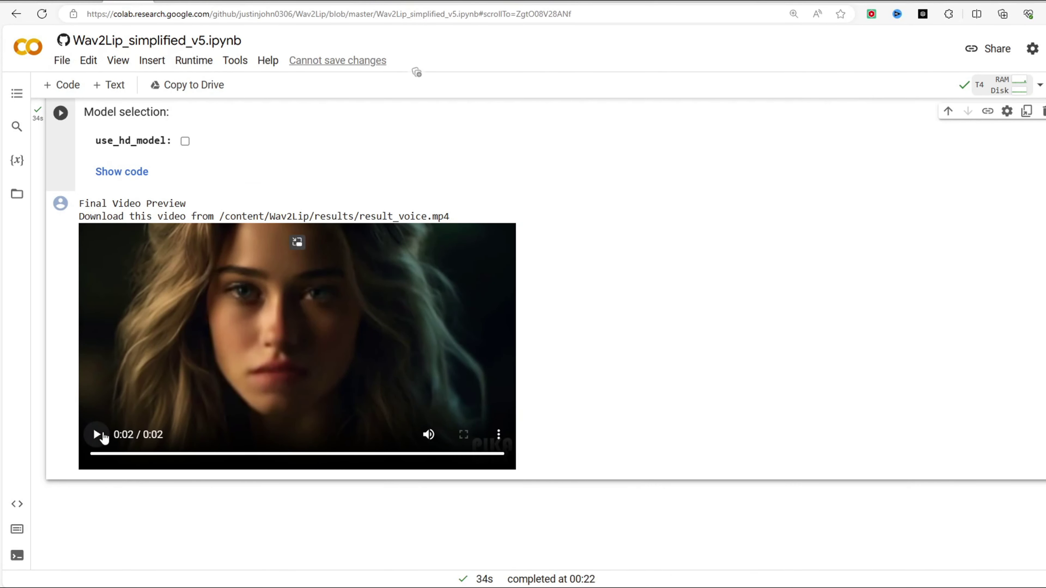
# Play the Final Video Preview and download it from its three-dot menu
pyautogui.click(102, 436)
pyautogui.click(499, 435)
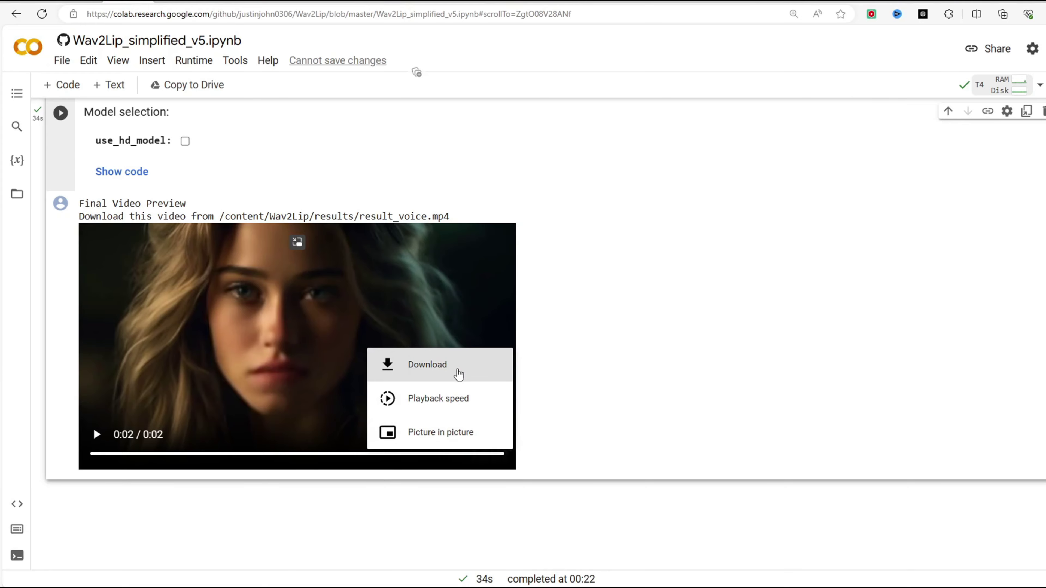
pyautogui.click(459, 366)
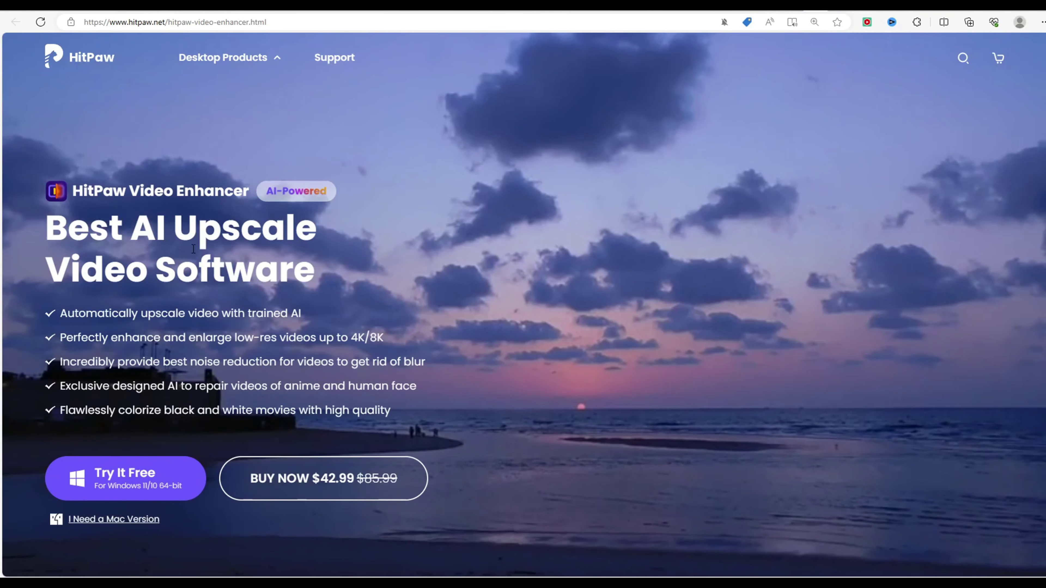
# Scroll through the HitPaw Video Enhancer page to review its AI models
pyautogui.scroll(-10, 539, 258)
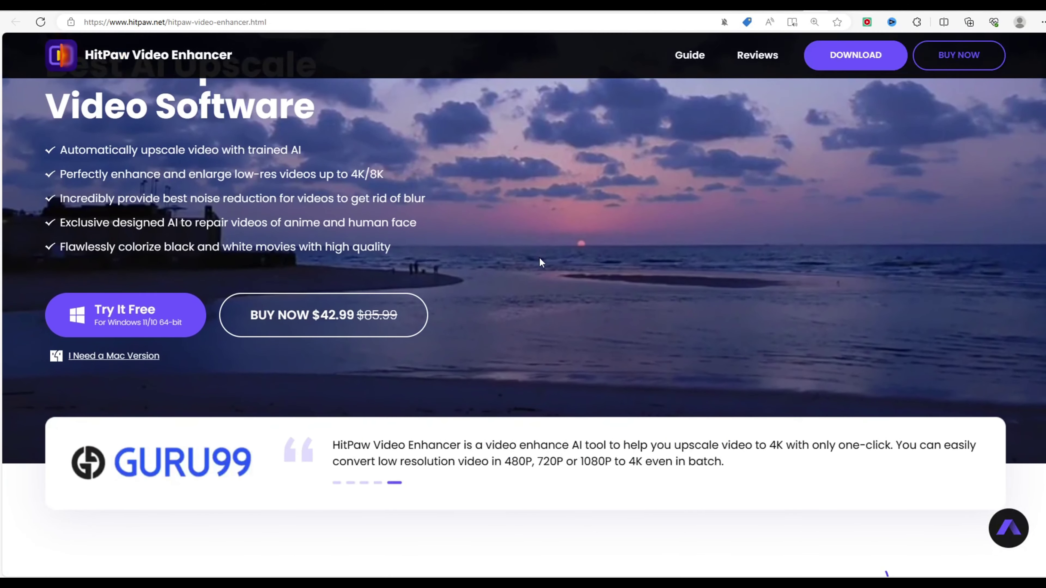
pyautogui.scroll(-6, 539, 258)
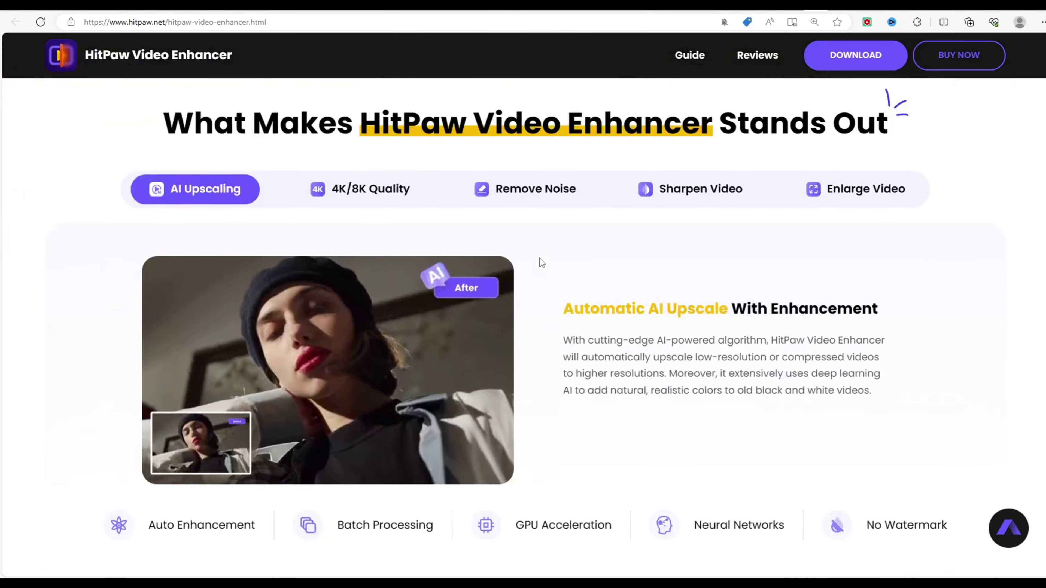
pyautogui.scroll(-9, 539, 259)
pyautogui.scroll(-5, 539, 258)
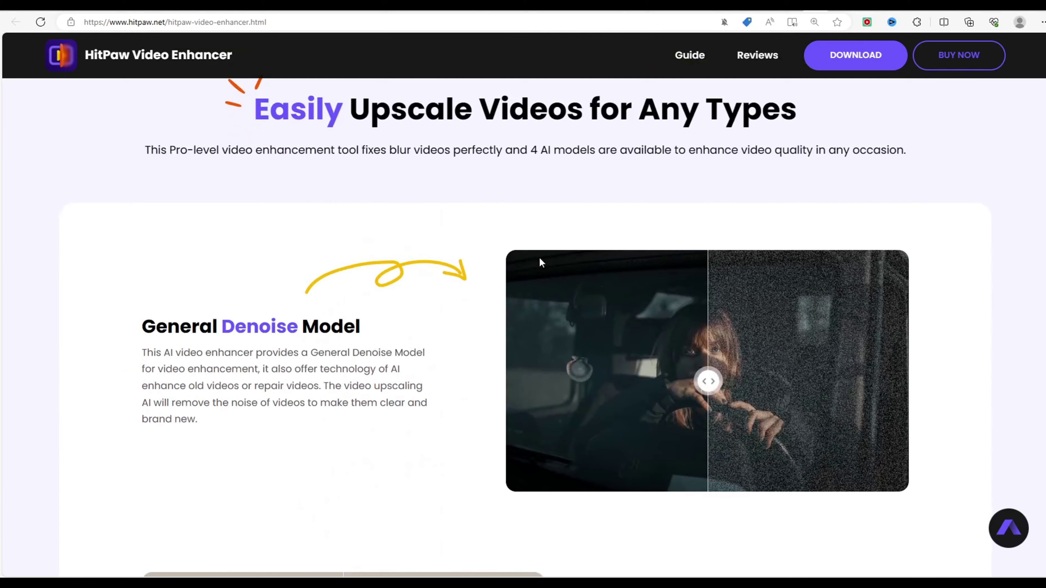
pyautogui.scroll(-6, 539, 259)
pyautogui.scroll(-6, 540, 259)
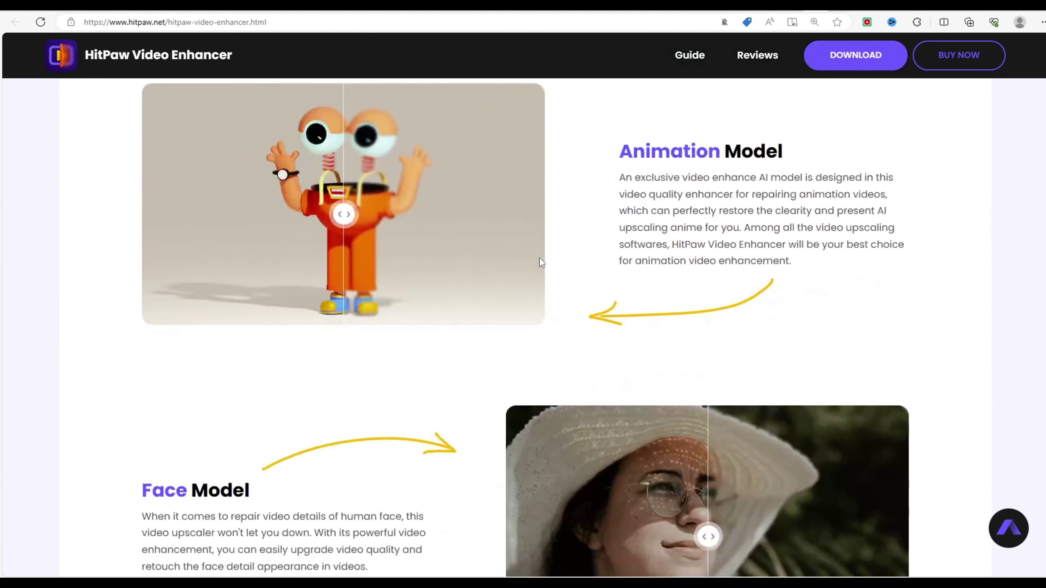
pyautogui.scroll(-5, 539, 258)
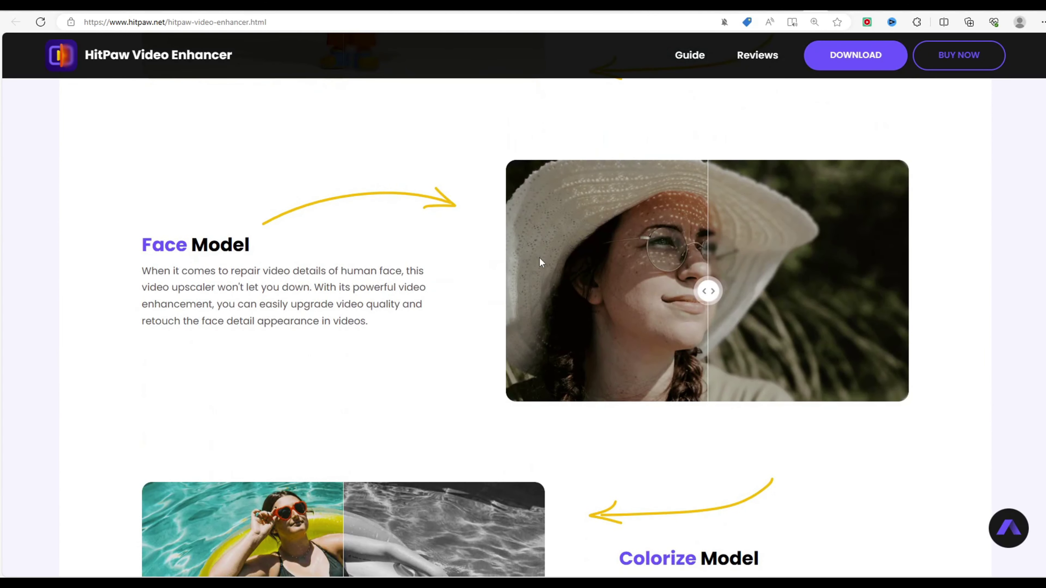
pyautogui.scroll(-5, 540, 256)
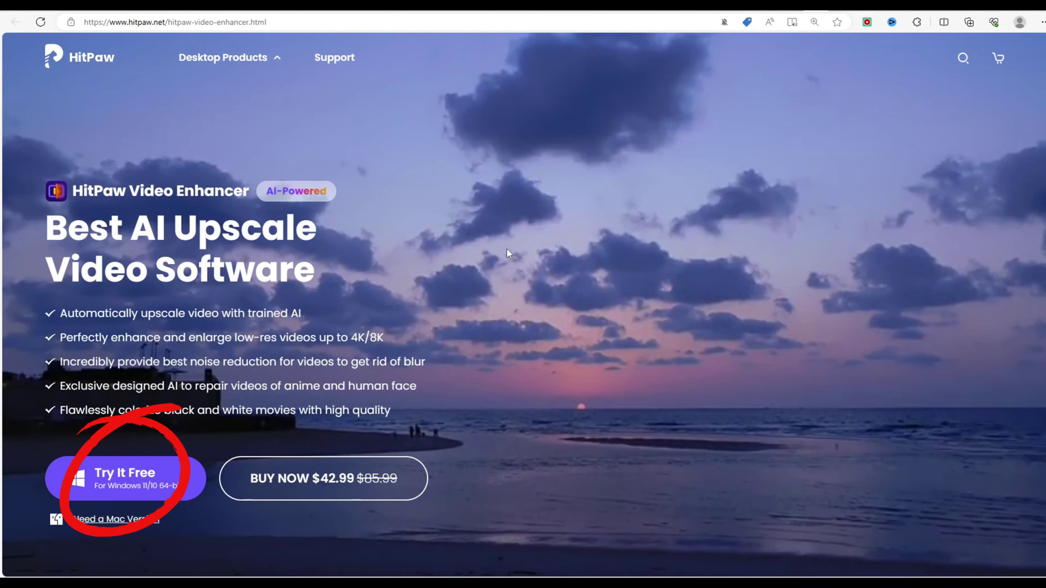
pyautogui.scroll(-4, 539, 256)
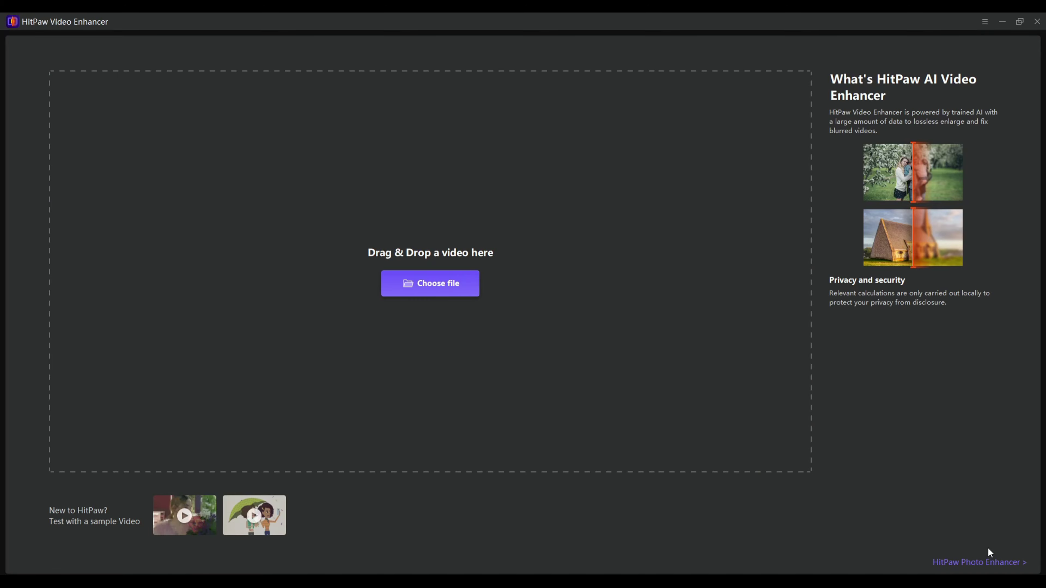
# Import download (3).mp4 into HitPaw Video Enhancer
pyautogui.click(444, 288)
pyautogui.click(273, 317)
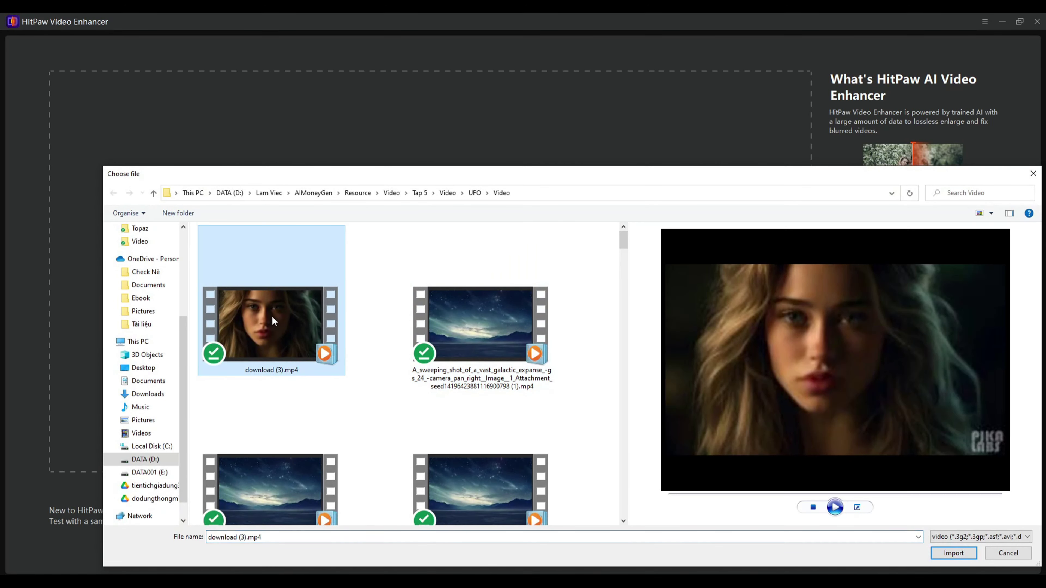
pyautogui.click(941, 555)
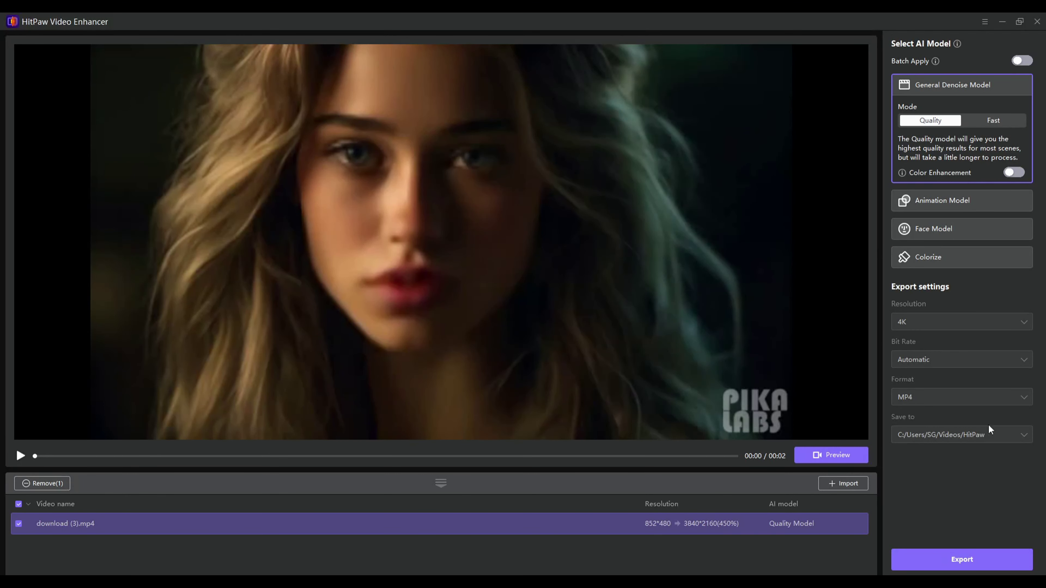
# Pick the Face Model with 4K (3840*2160) output and start the export
pyautogui.click(959, 206)
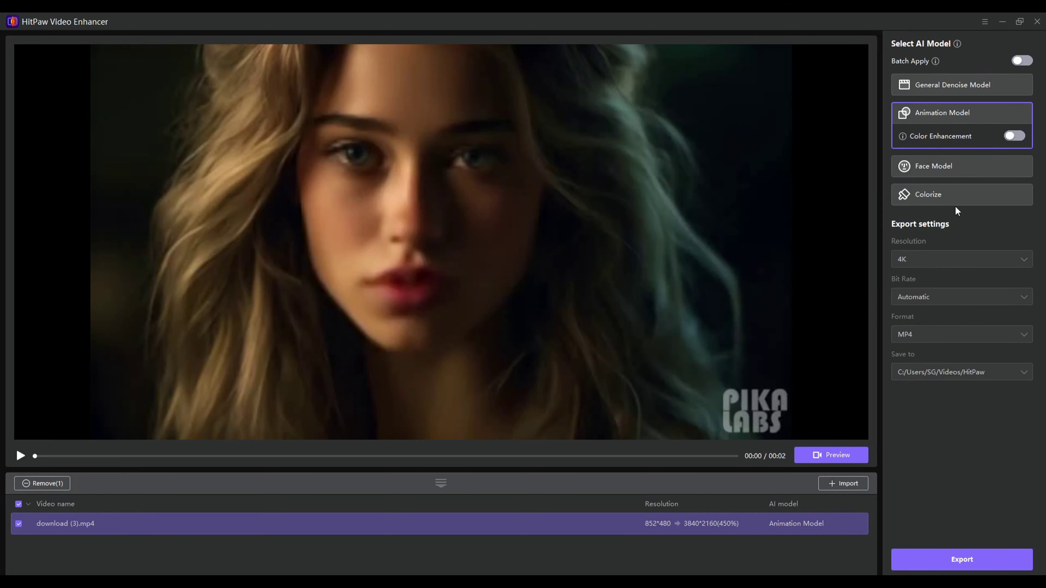
pyautogui.click(947, 171)
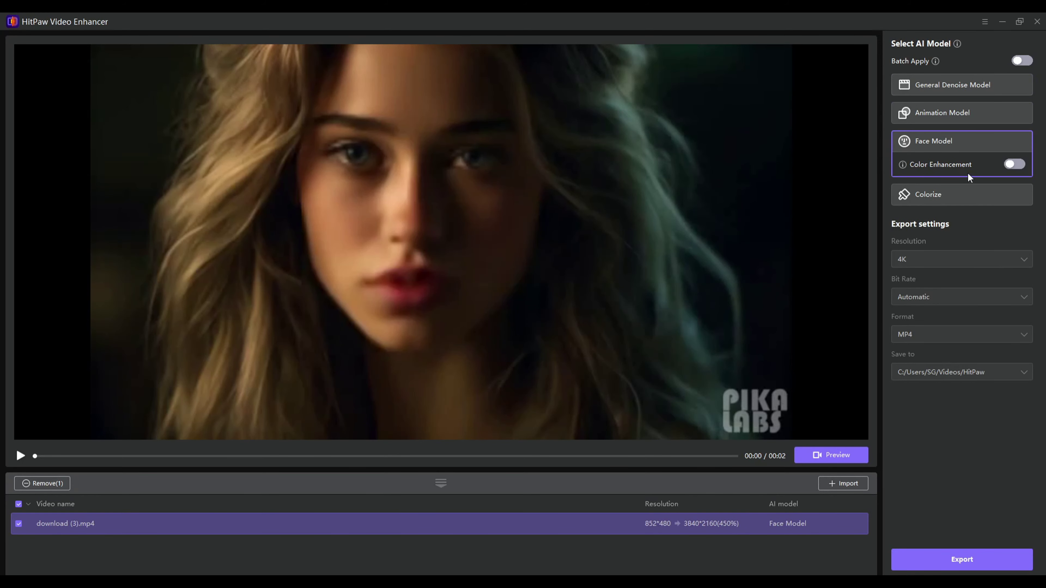
pyautogui.click(818, 458)
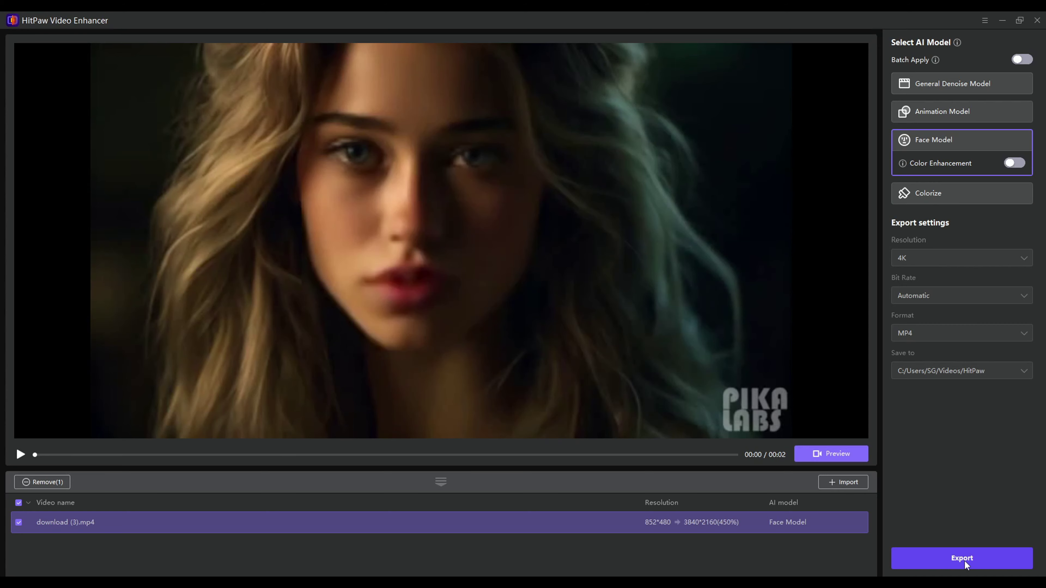
pyautogui.click(965, 562)
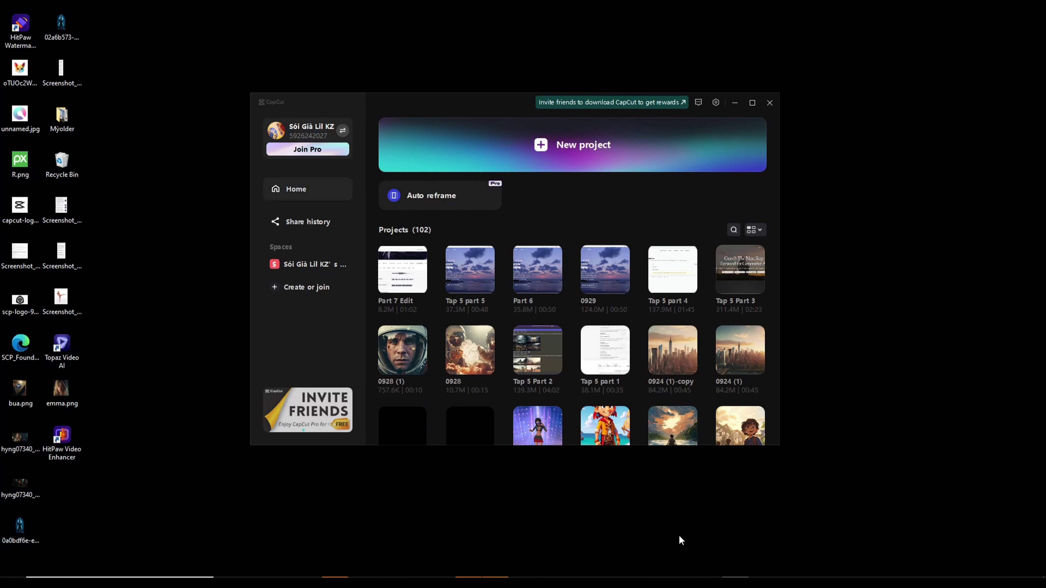
# Create a new CapCut project and import the upscaled clips, including Astronauts battle and both galactic expanse videos
pyautogui.click(586, 145)
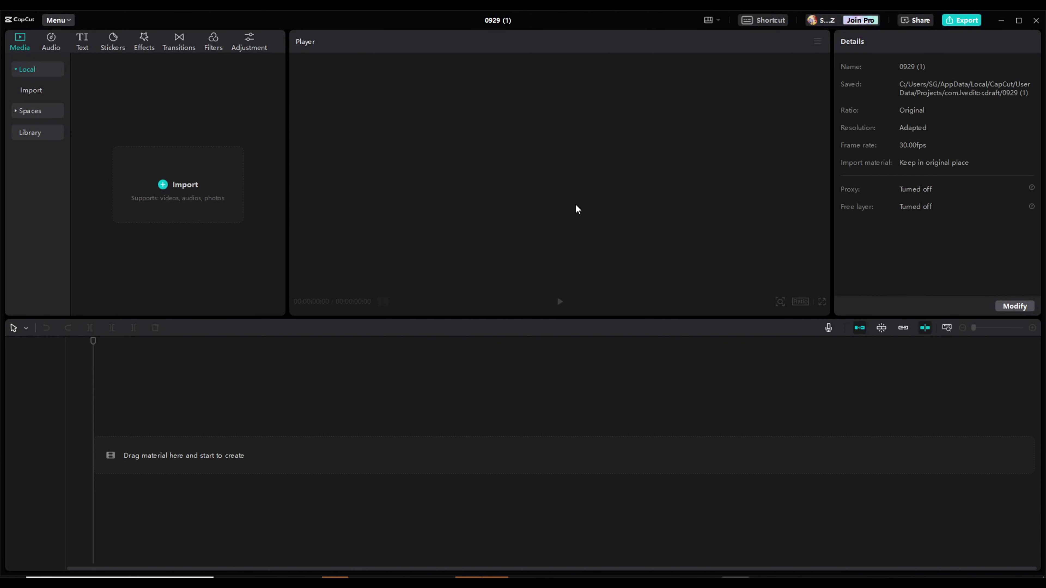
pyautogui.click(189, 211)
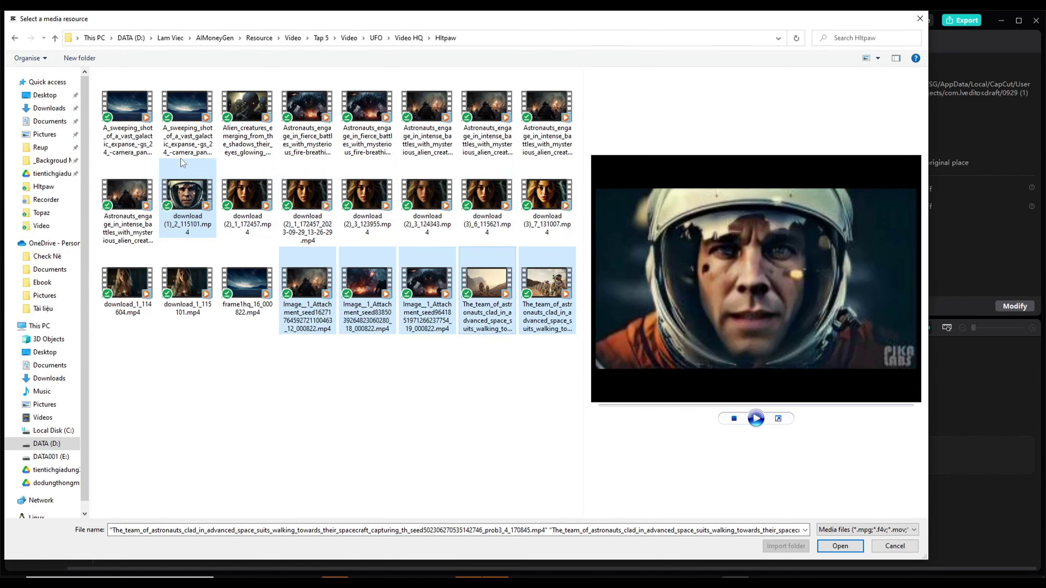
pyautogui.keyDown('ctrl'); pyautogui.click(127, 200); pyautogui.keyUp('ctrl')
pyautogui.keyDown('ctrl'); pyautogui.click(186, 108); pyautogui.keyUp('ctrl')
pyautogui.keyDown('ctrl'); pyautogui.click(130, 108); pyautogui.keyUp('ctrl')
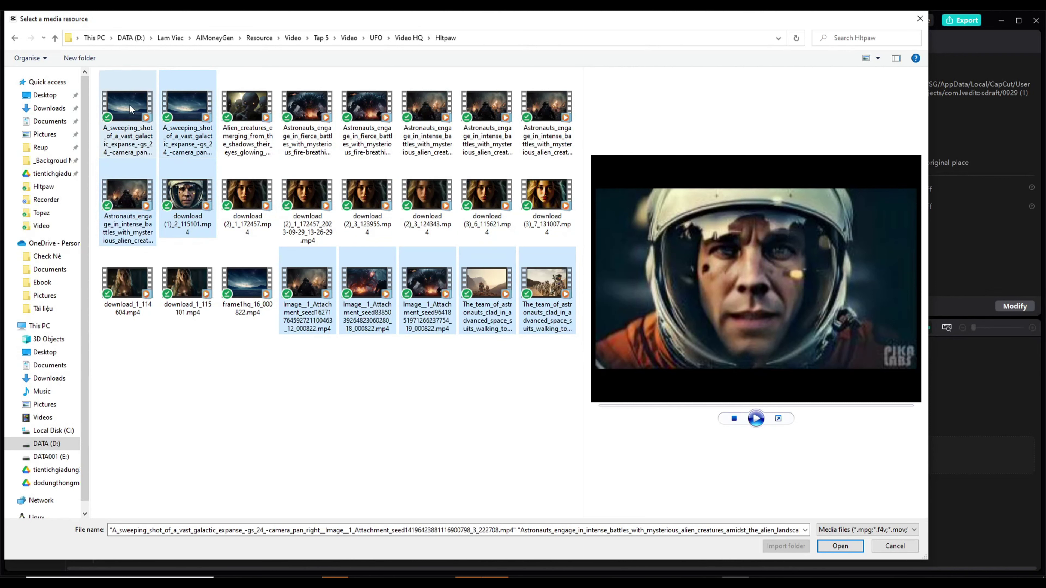
pyautogui.click(839, 546)
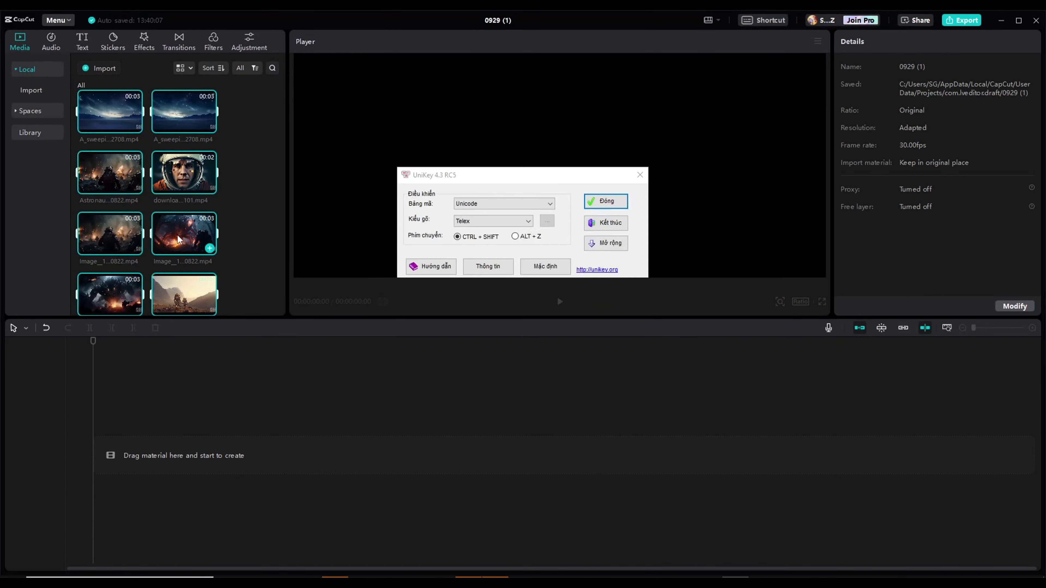
# Place the imported clips on the timeline and import two audio files
pyautogui.moveTo(206, 246); pyautogui.dragTo(217, 459)
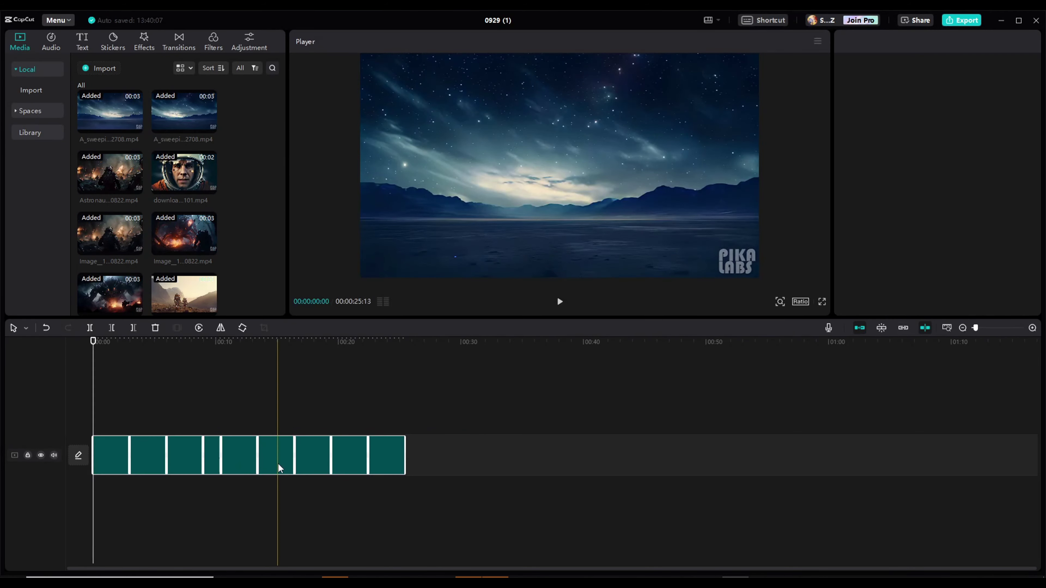
pyautogui.click(101, 68)
pyautogui.keyDown('shift'); pyautogui.click(133, 98); pyautogui.keyUp('shift')
pyautogui.keyDown('shift'); pyautogui.click(132, 122); pyautogui.keyUp('shift')
pyautogui.click(840, 547)
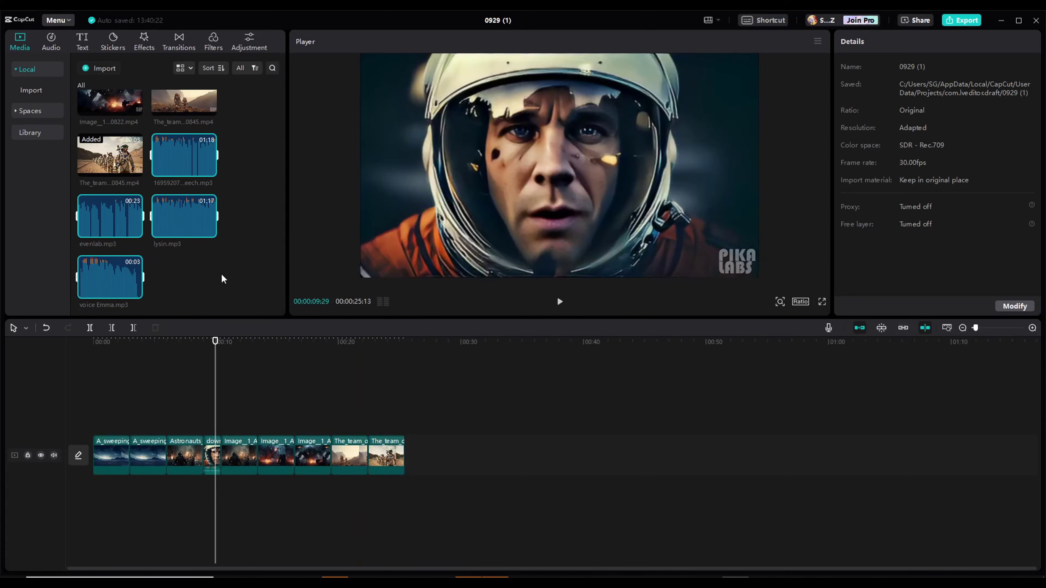
# Put the voiceover on its own track, trim it to about 25 seconds, and export the trailer
pyautogui.moveTo(184, 156); pyautogui.dragTo(106, 507)
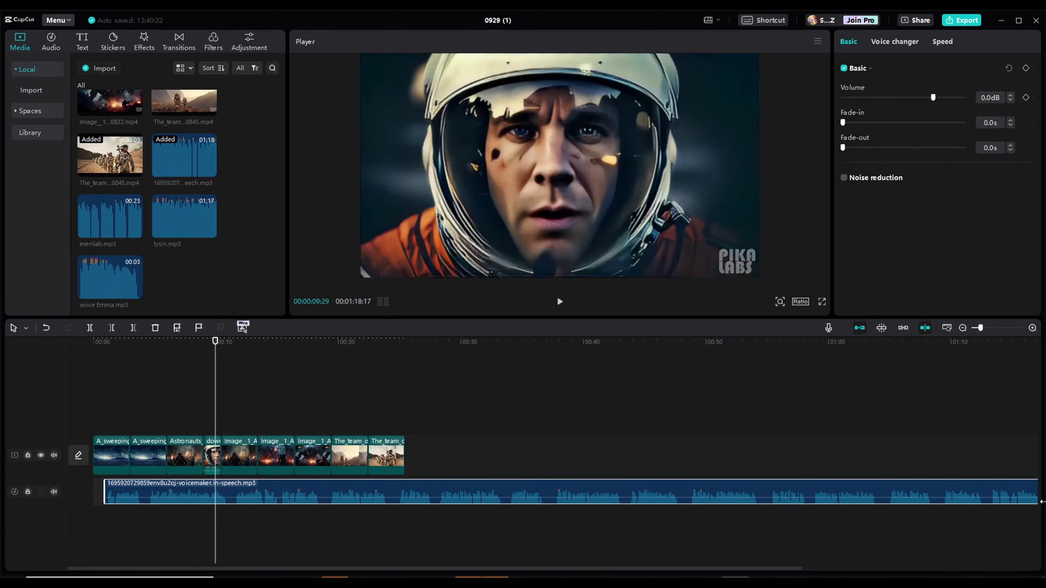
pyautogui.hscroll(5, 659, 536)
pyautogui.moveTo(843, 493); pyautogui.dragTo(144, 493)
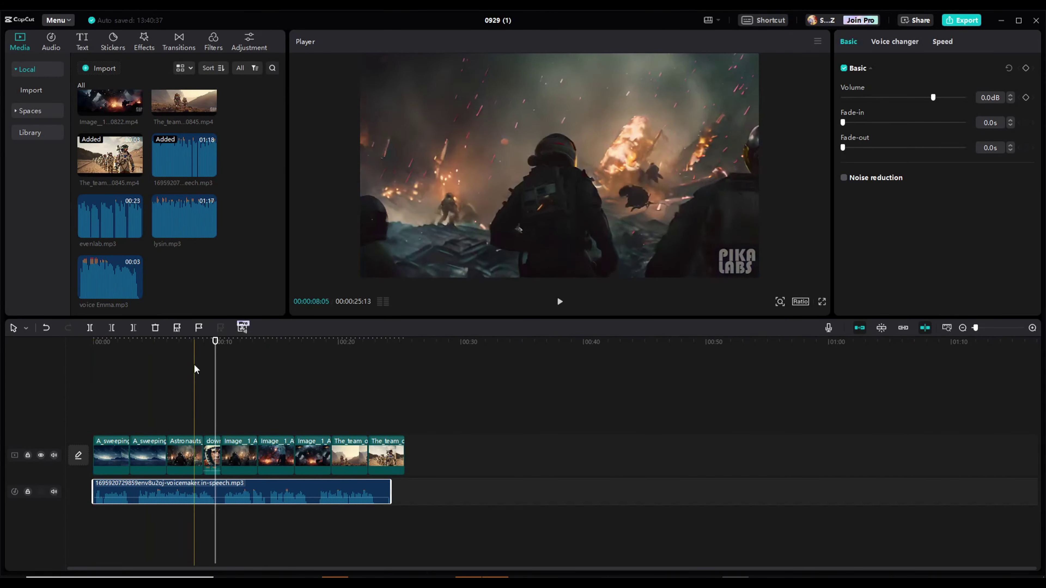
pyautogui.click(123, 377)
pyautogui.moveTo(129, 380); pyautogui.dragTo(413, 432)
pyautogui.hotkey('ctrl', 'e')
pyautogui.click(635, 466)
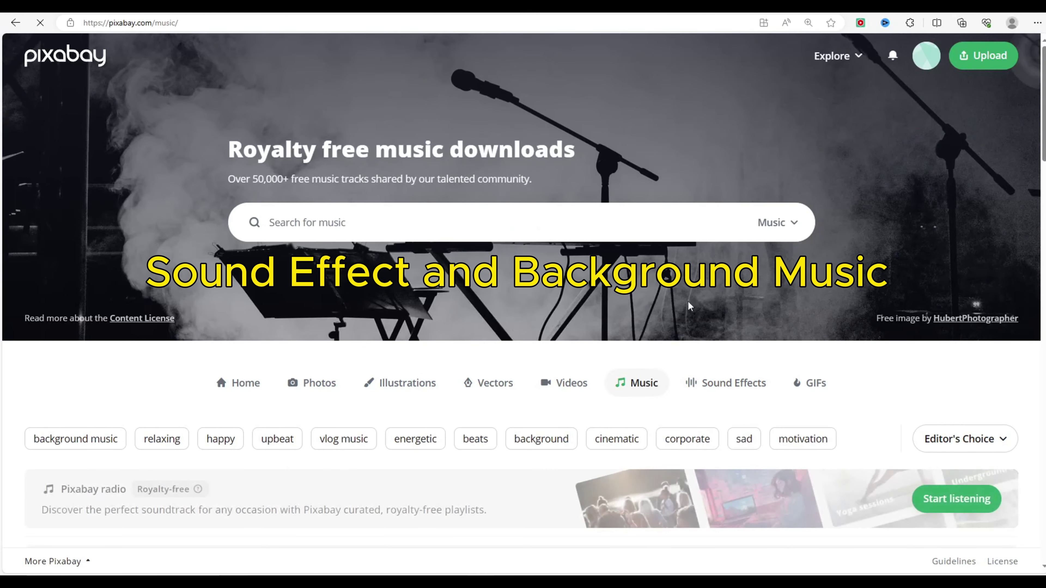
# Scroll through Pixabay's music tracks, then browse the Sound Effects listings
pyautogui.scroll(-10, 690, 305)
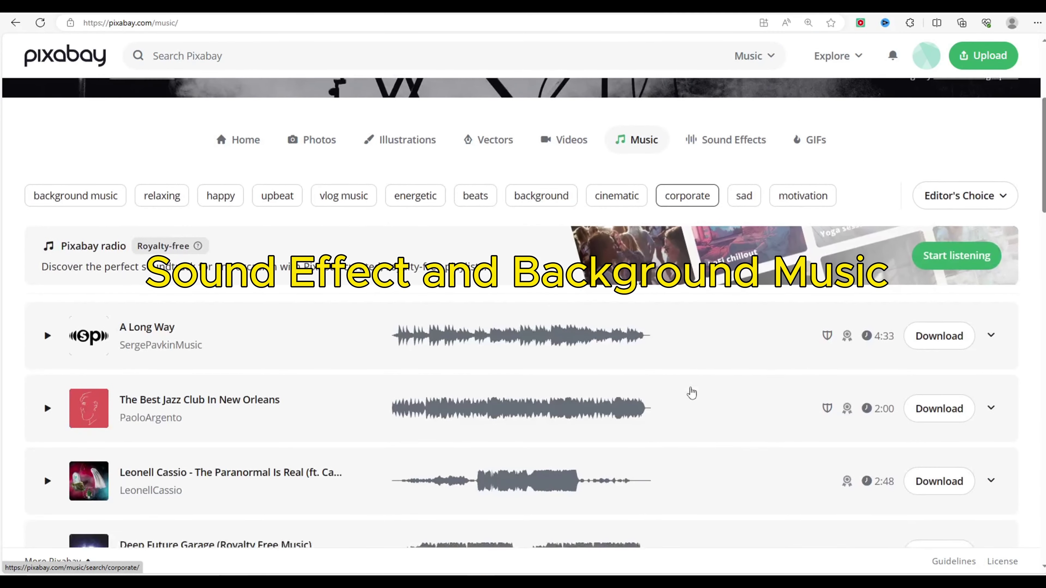
pyautogui.scroll(-12, 692, 392)
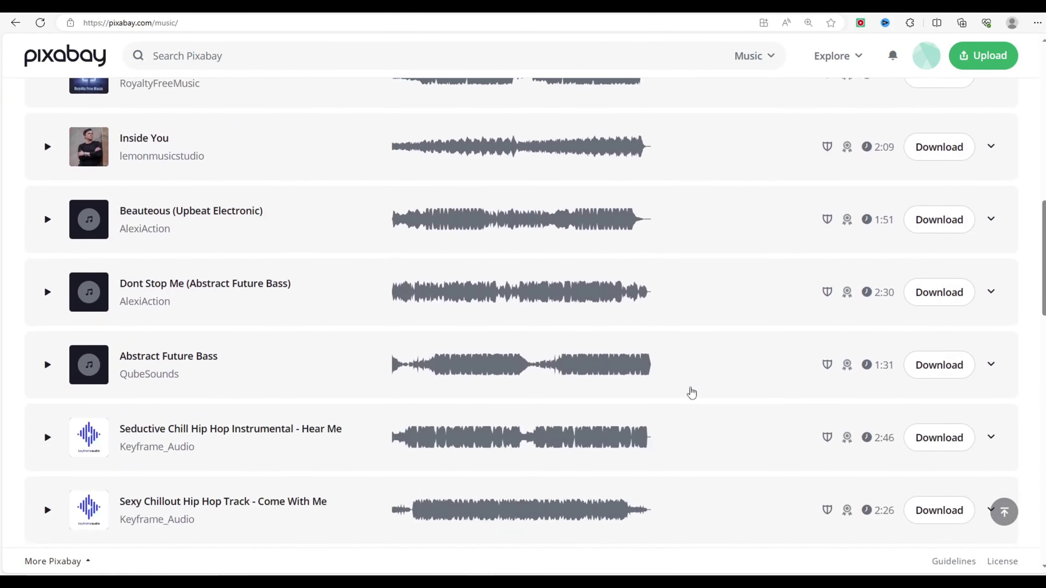
pyautogui.scroll(-4, 692, 393)
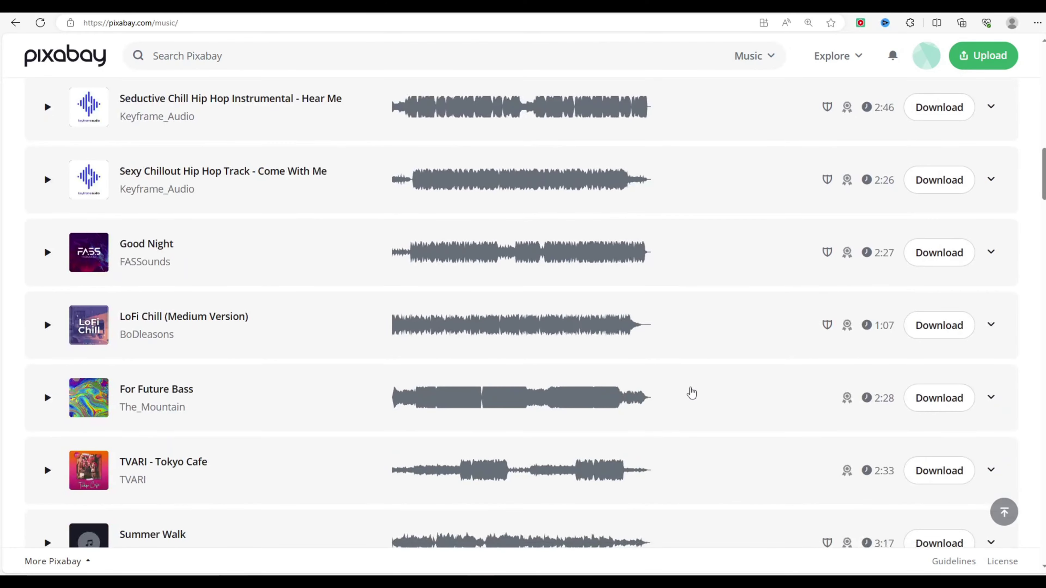
pyautogui.scroll(8, 692, 392)
pyautogui.scroll(15, 692, 393)
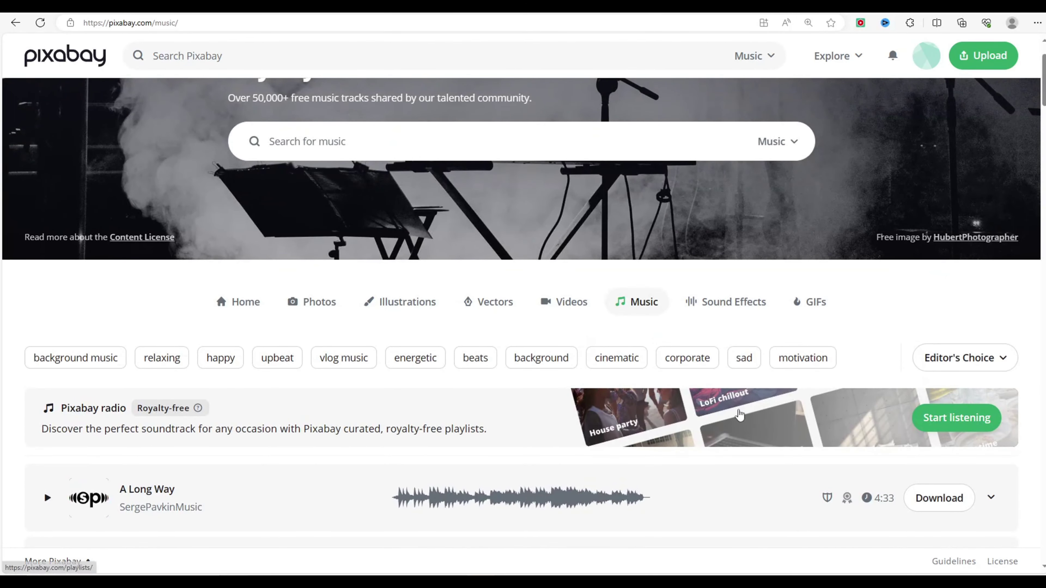
pyautogui.click(733, 307)
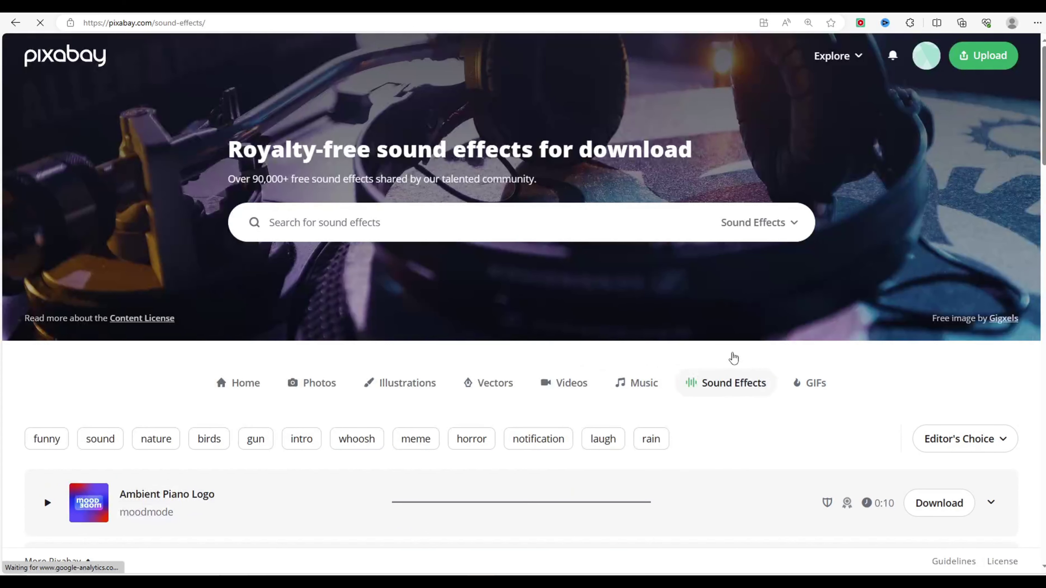
pyautogui.scroll(-10, 700, 389)
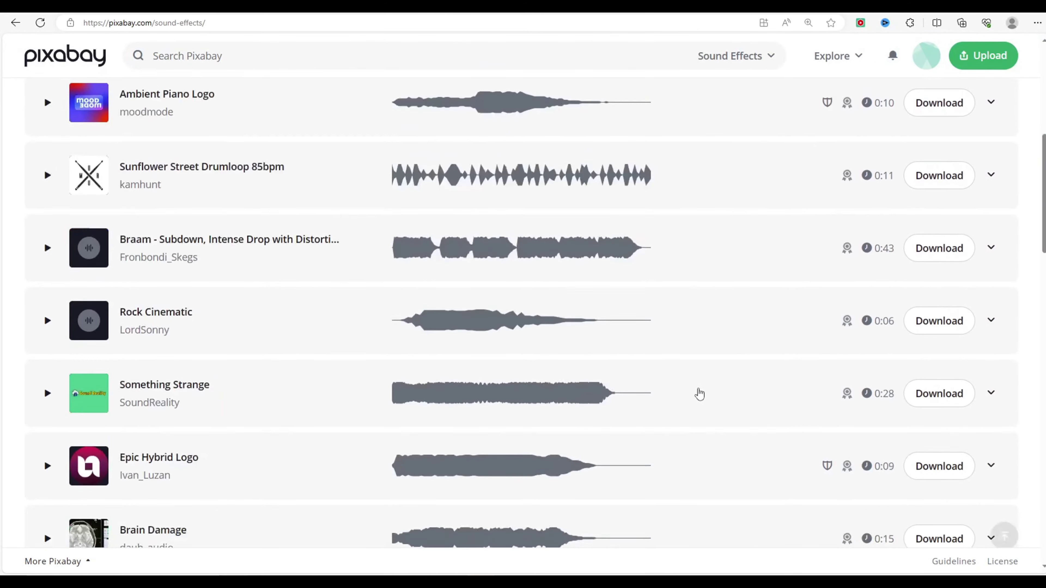
pyautogui.scroll(-12, 699, 395)
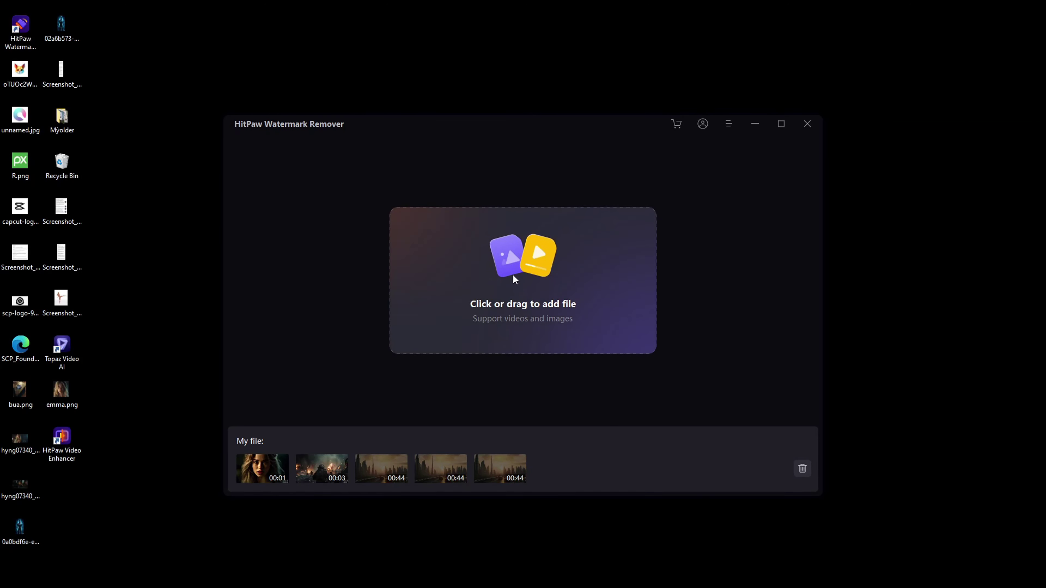
# Open the Alien_creatures video in HitPaw Watermark Remover
pyautogui.click(512, 274)
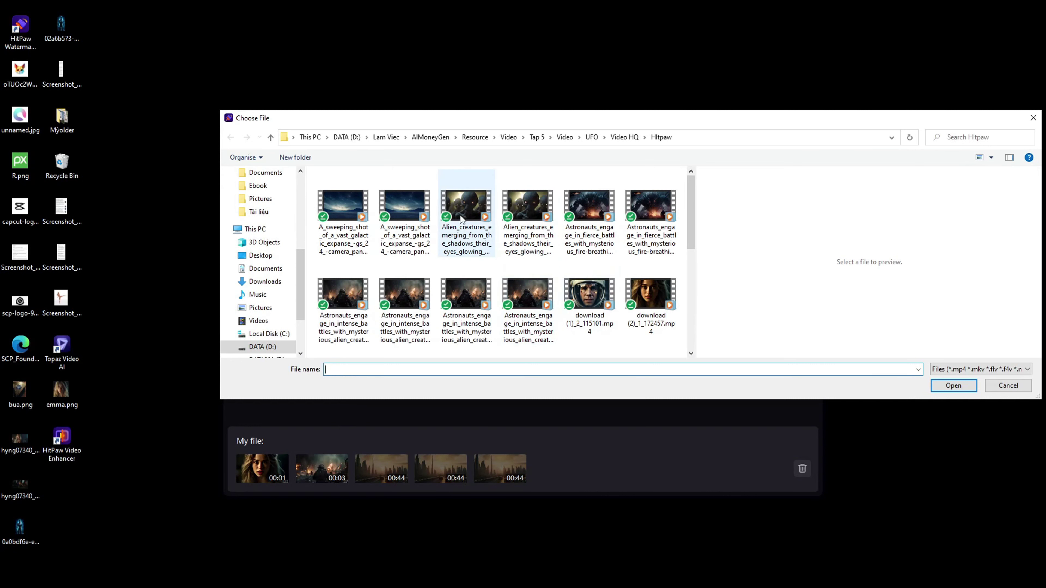
pyautogui.click(460, 219)
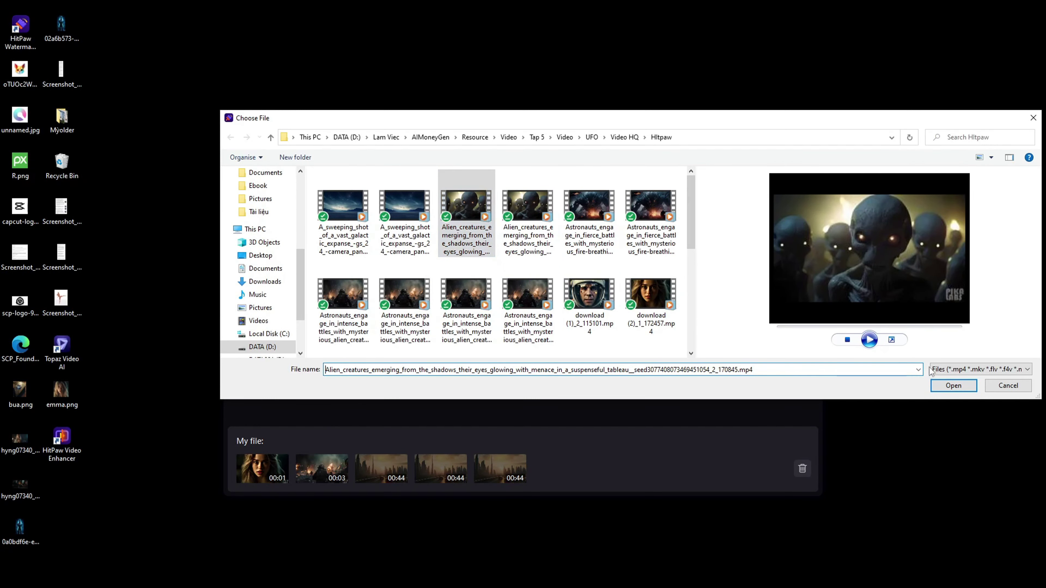
pyautogui.click(949, 386)
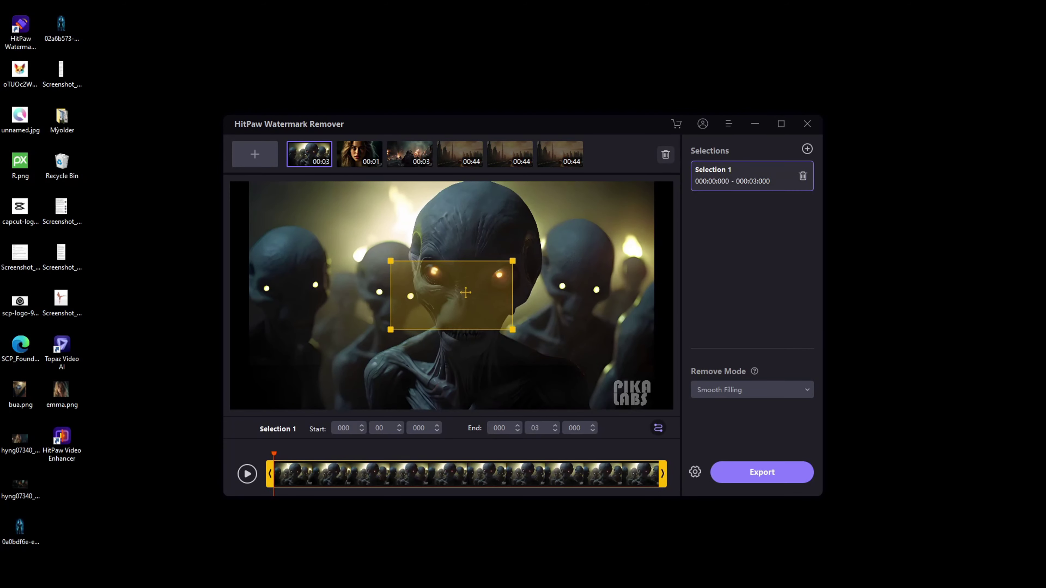
# Fit the removal box tightly over the PIKA LABS logo, keep Smooth Filling, and export
pyautogui.moveTo(465, 292); pyautogui.dragTo(614, 384)
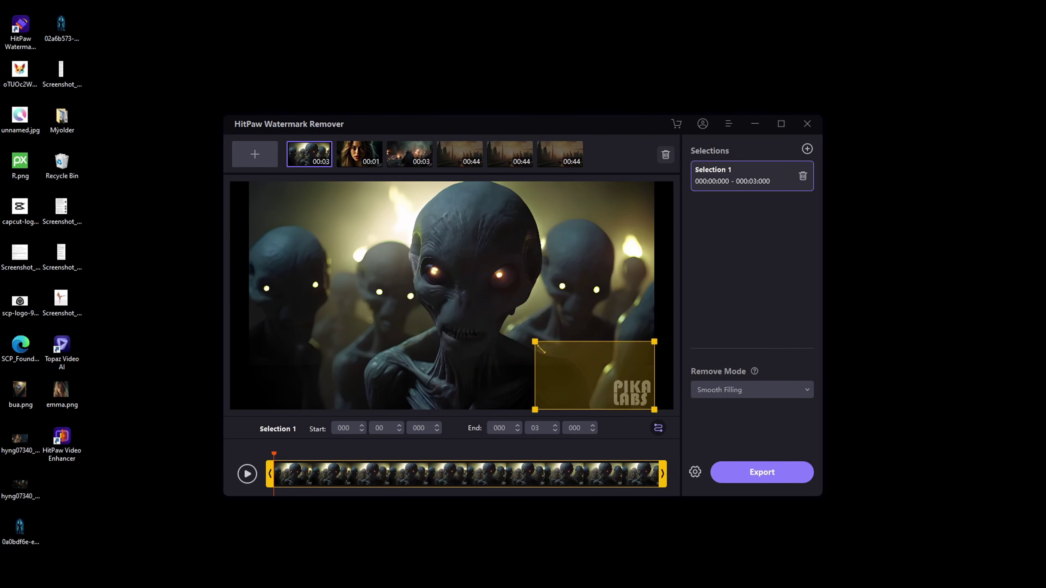
pyautogui.moveTo(533, 340); pyautogui.dragTo(608, 377)
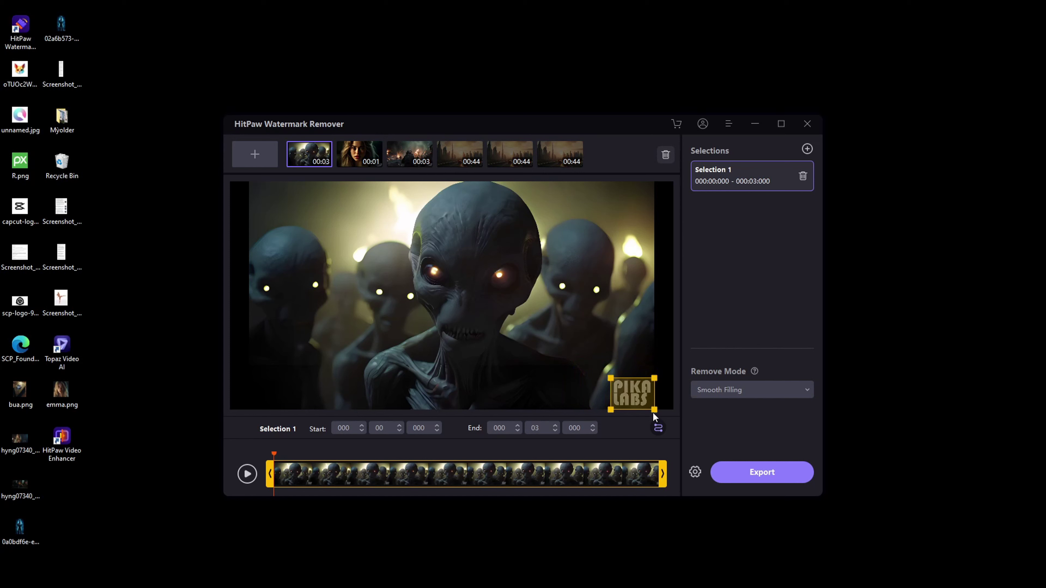
pyautogui.click(727, 387)
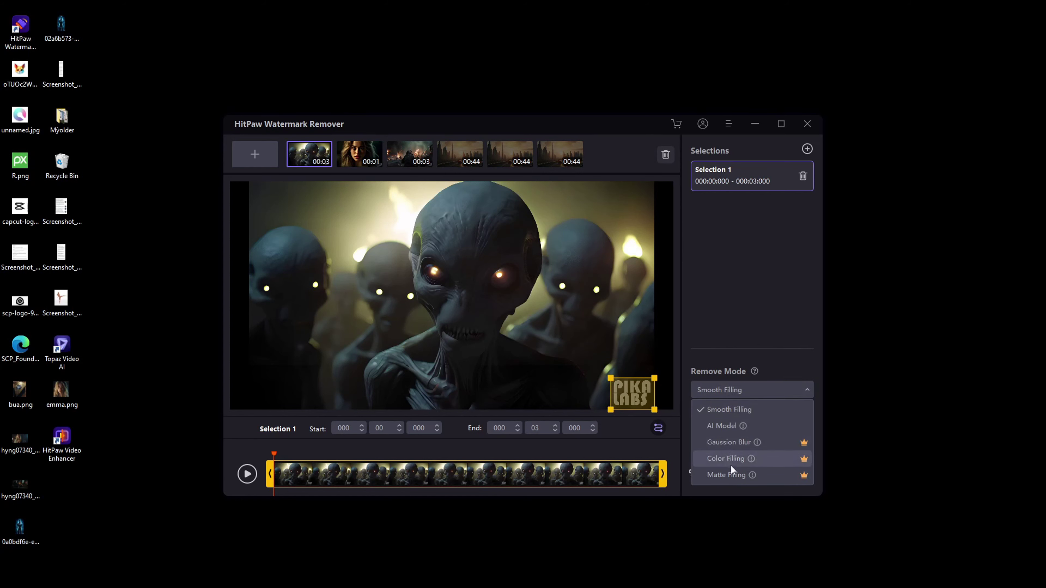
pyautogui.click(731, 417)
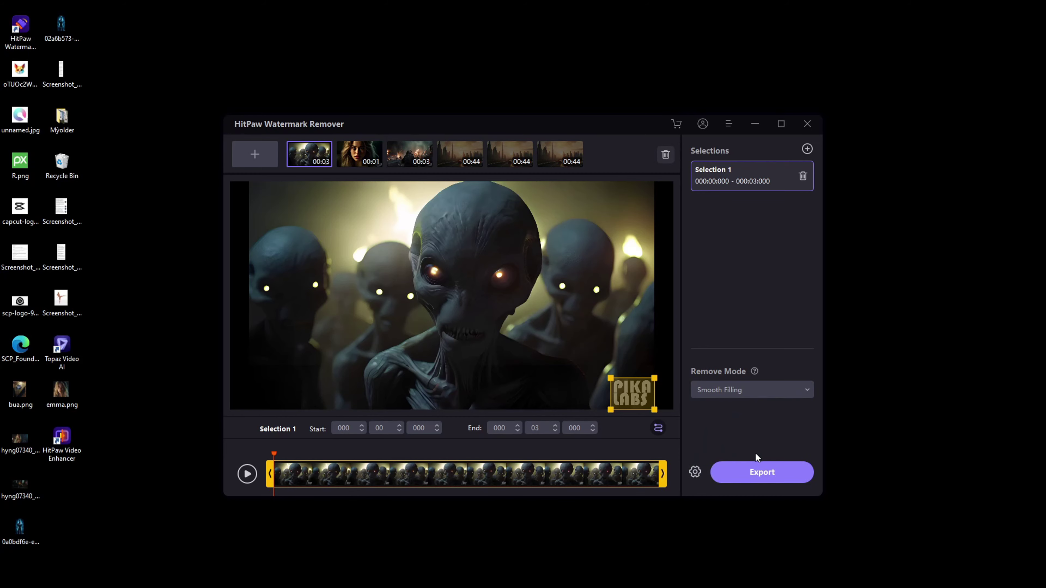
pyautogui.click(762, 474)
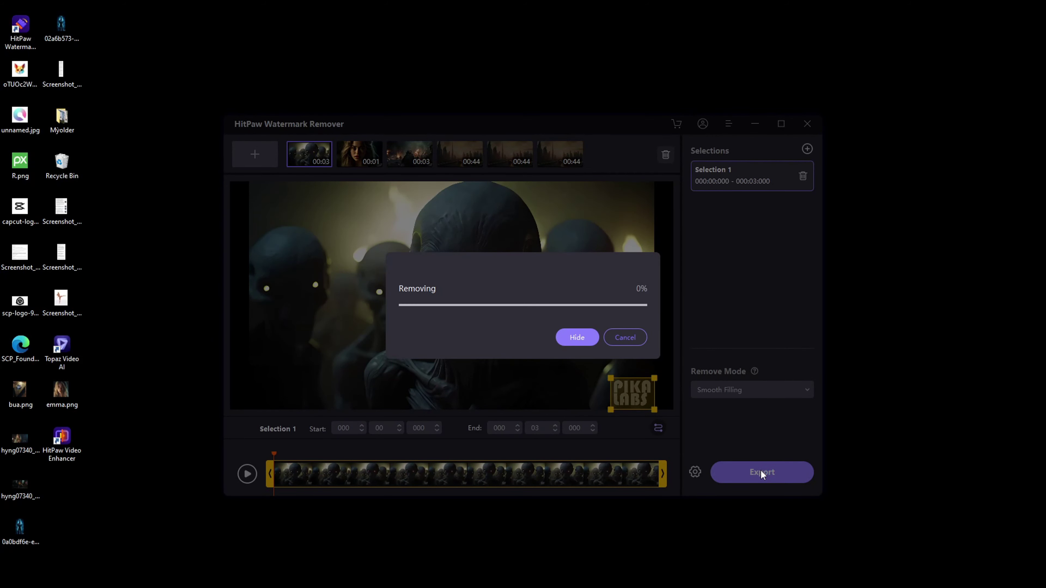